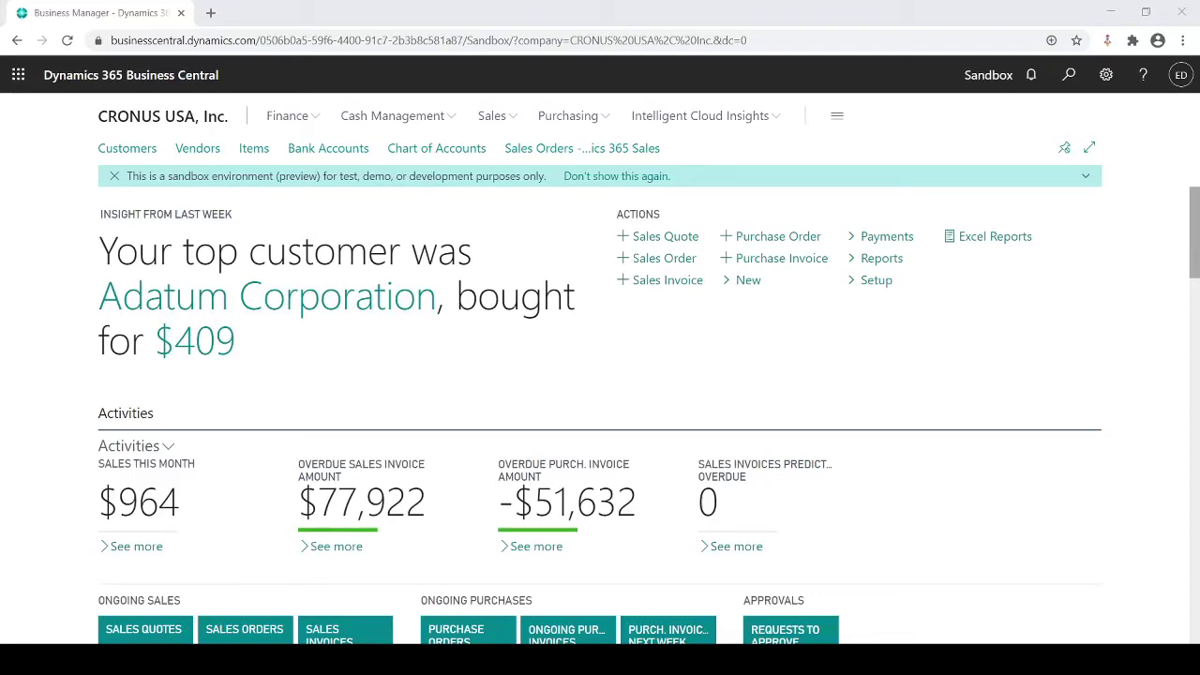
# Step: Search for "permission" and open the Permission Sets list
pyautogui.click(804, 18)
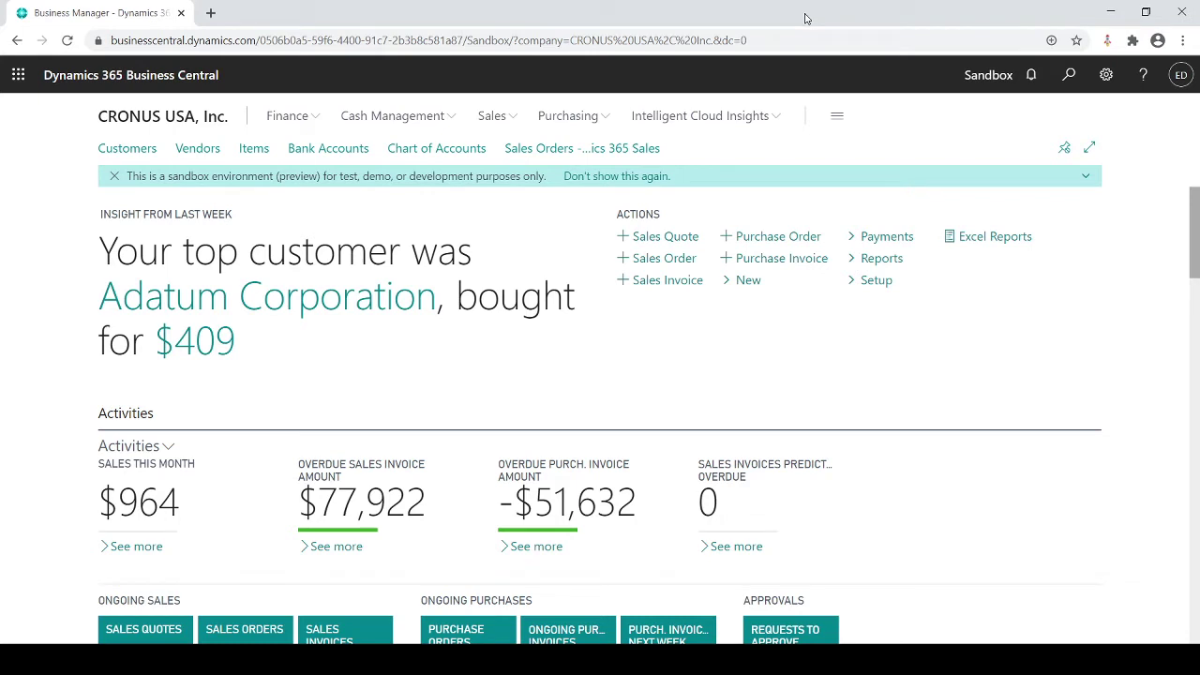
pyautogui.click(1070, 75)
pyautogui.write('p')
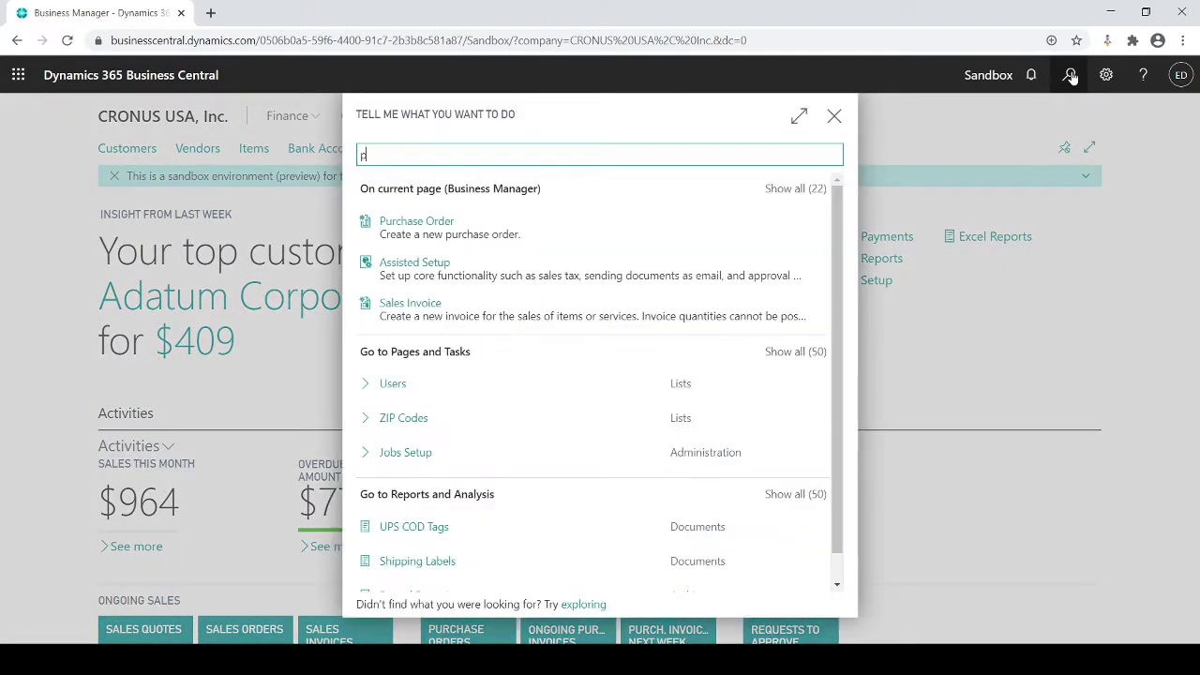
pyautogui.write('ermission')
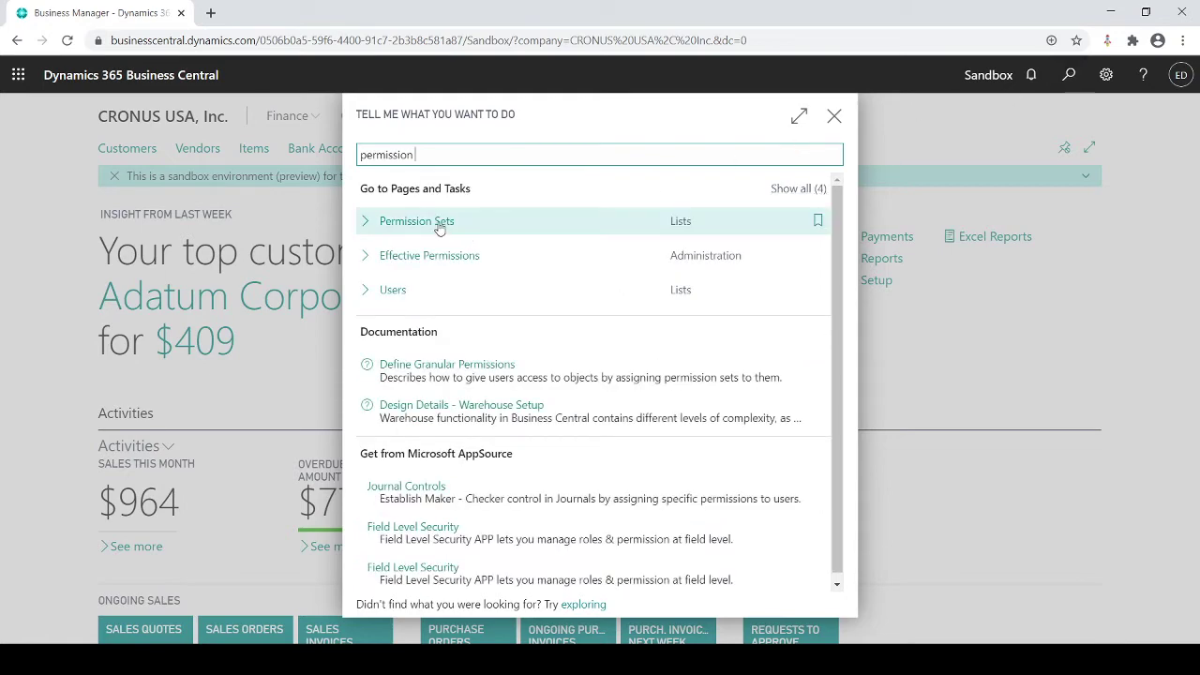
pyautogui.click(437, 223)
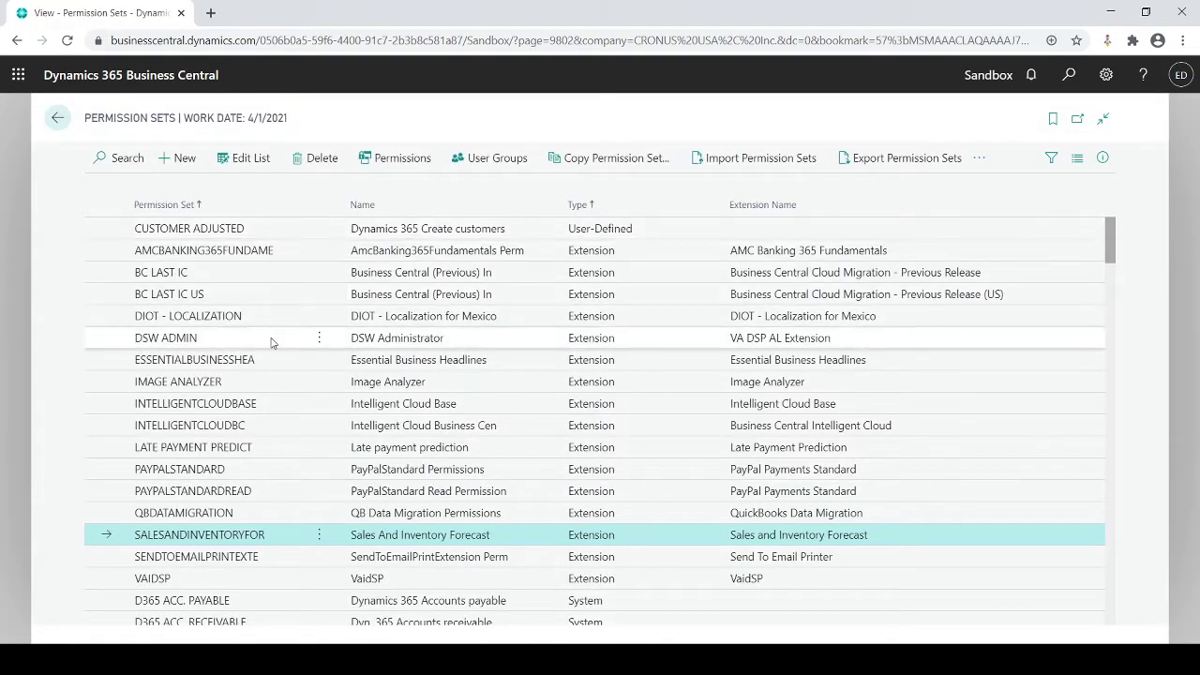
# Step: Browse the permission sets and examine the object permissions of D365 ACC. PAYABLE, then return to the list
pyautogui.scroll(-3, 272, 342)
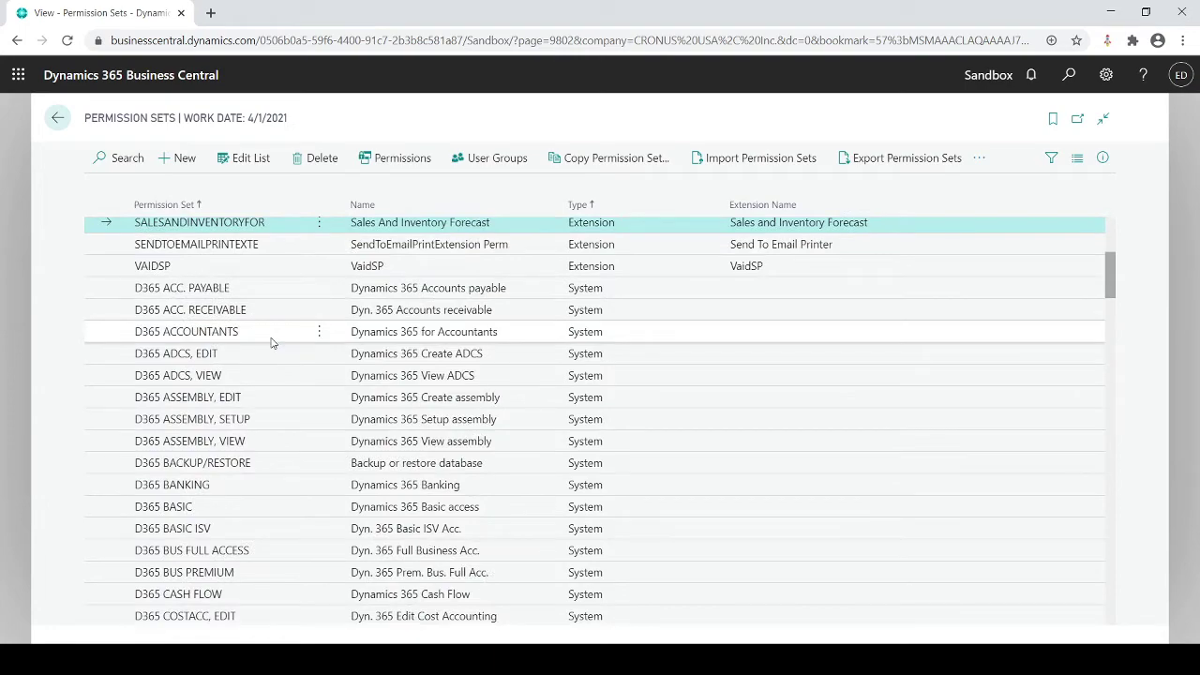
pyautogui.scroll(-6, 272, 342)
pyautogui.scroll(2, 270, 345)
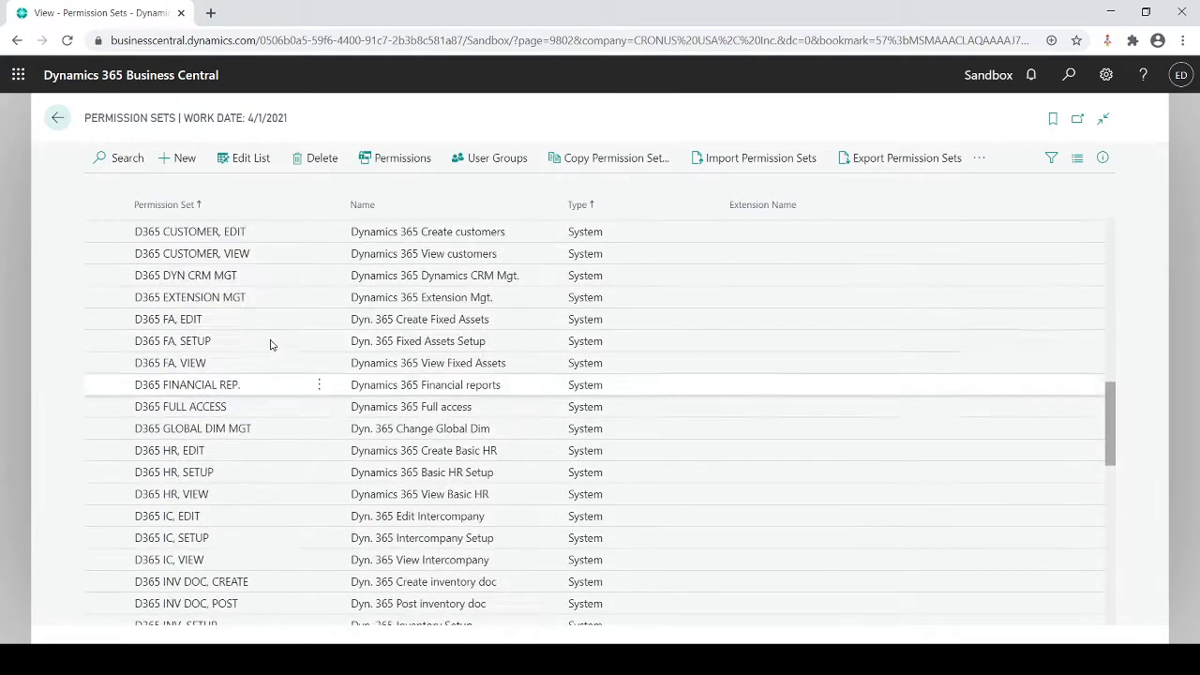
pyautogui.scroll(5, 270, 345)
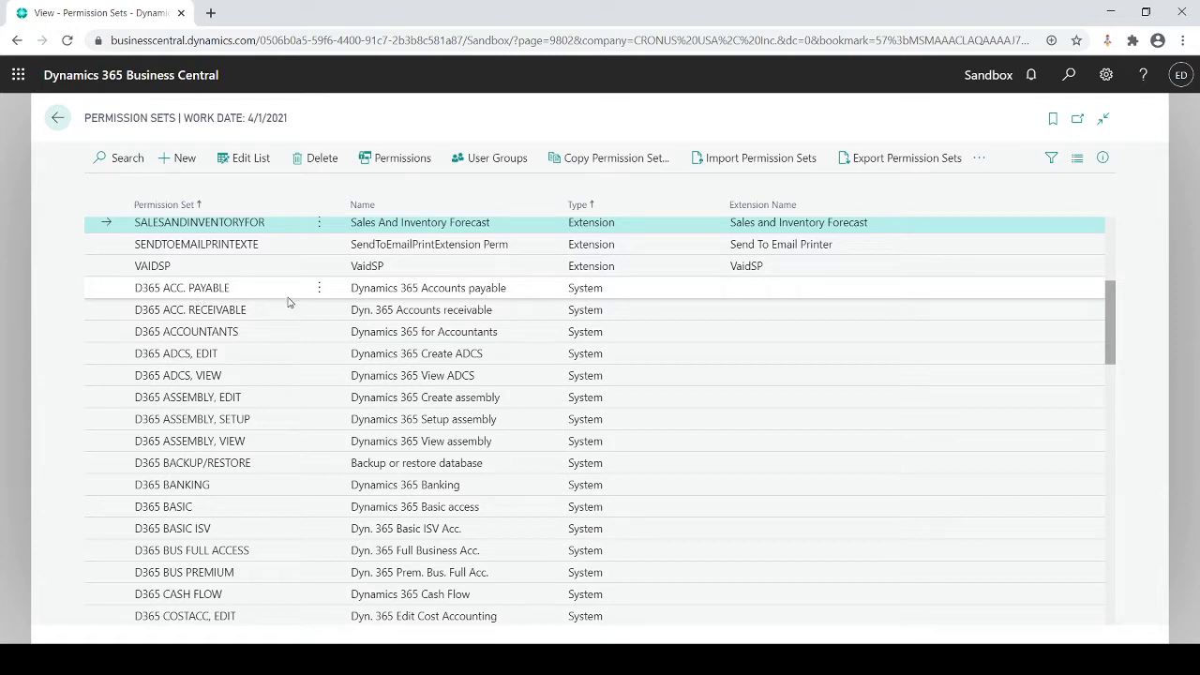
pyautogui.click(405, 287)
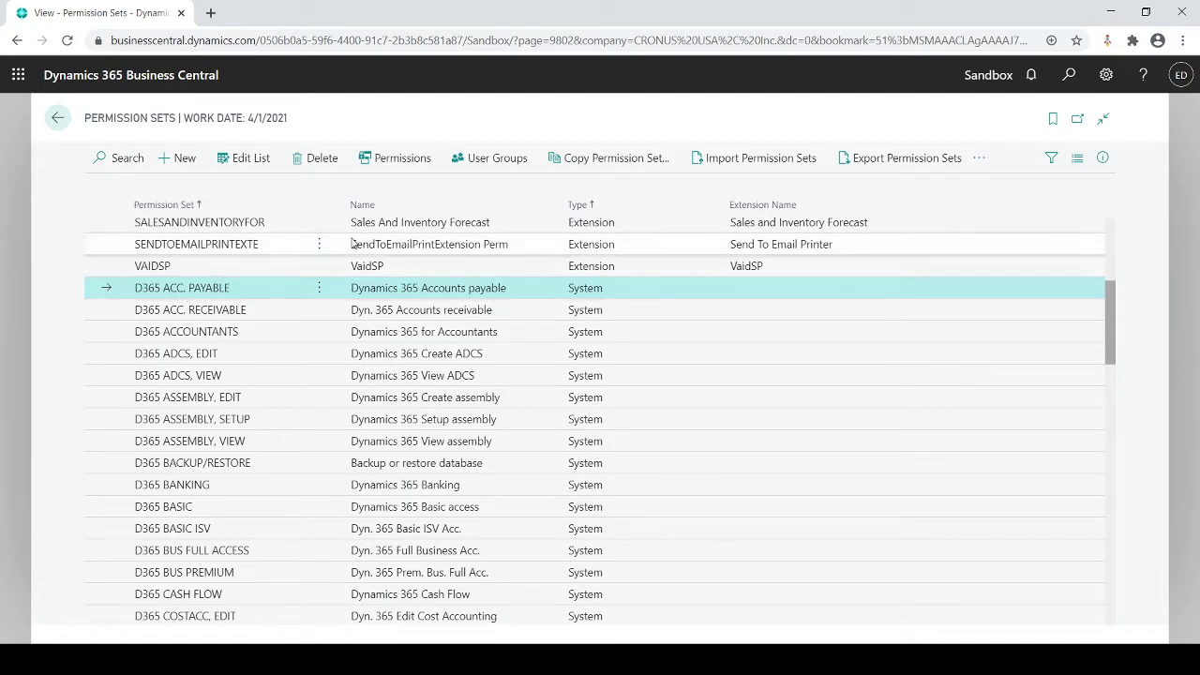
pyautogui.click(400, 159)
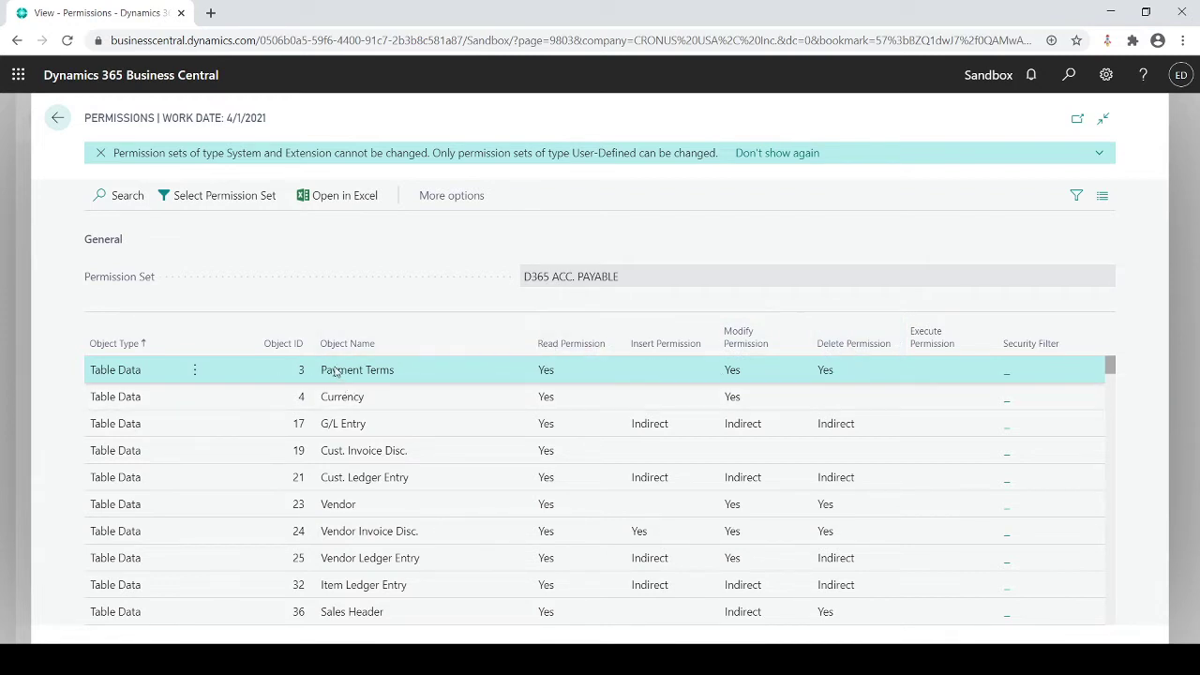
pyautogui.moveTo(544, 345)
pyautogui.moveTo(652, 357)
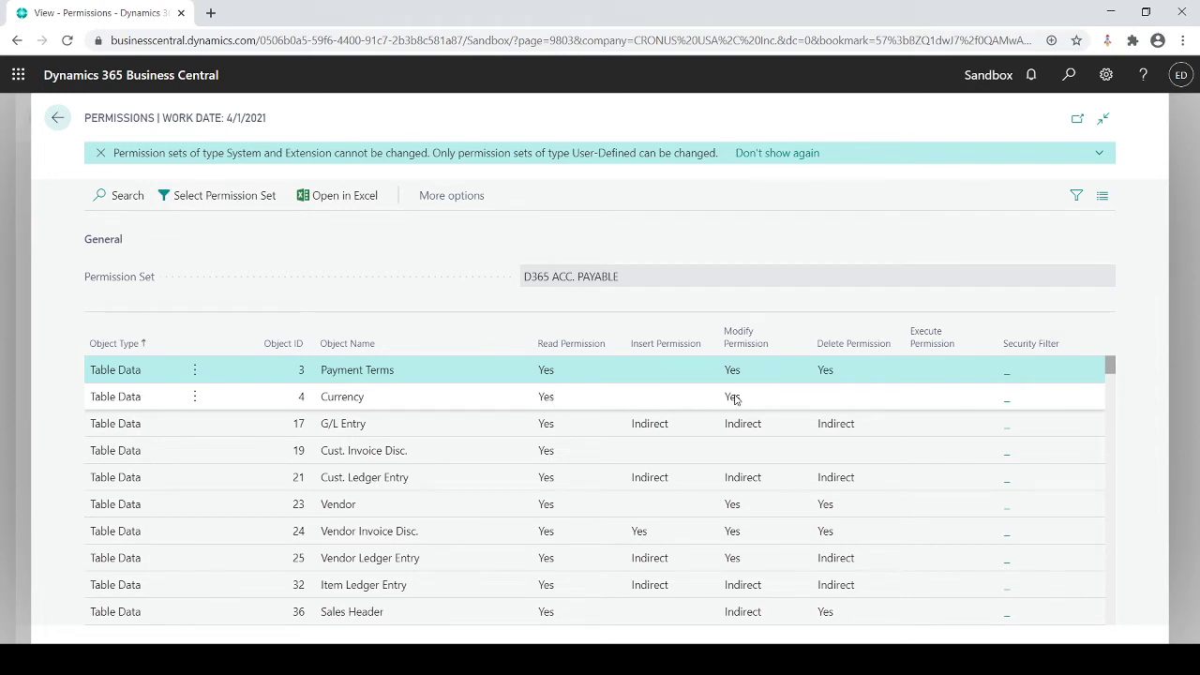
pyautogui.click(836, 400)
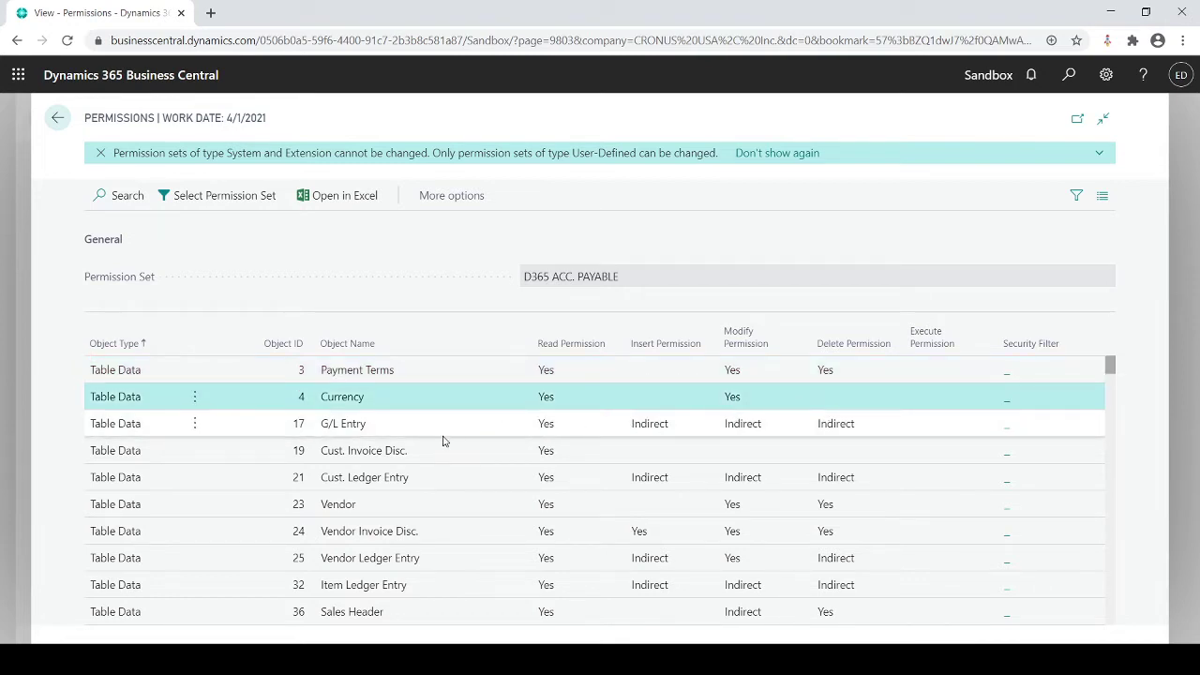
pyautogui.scroll(-1, 407, 479)
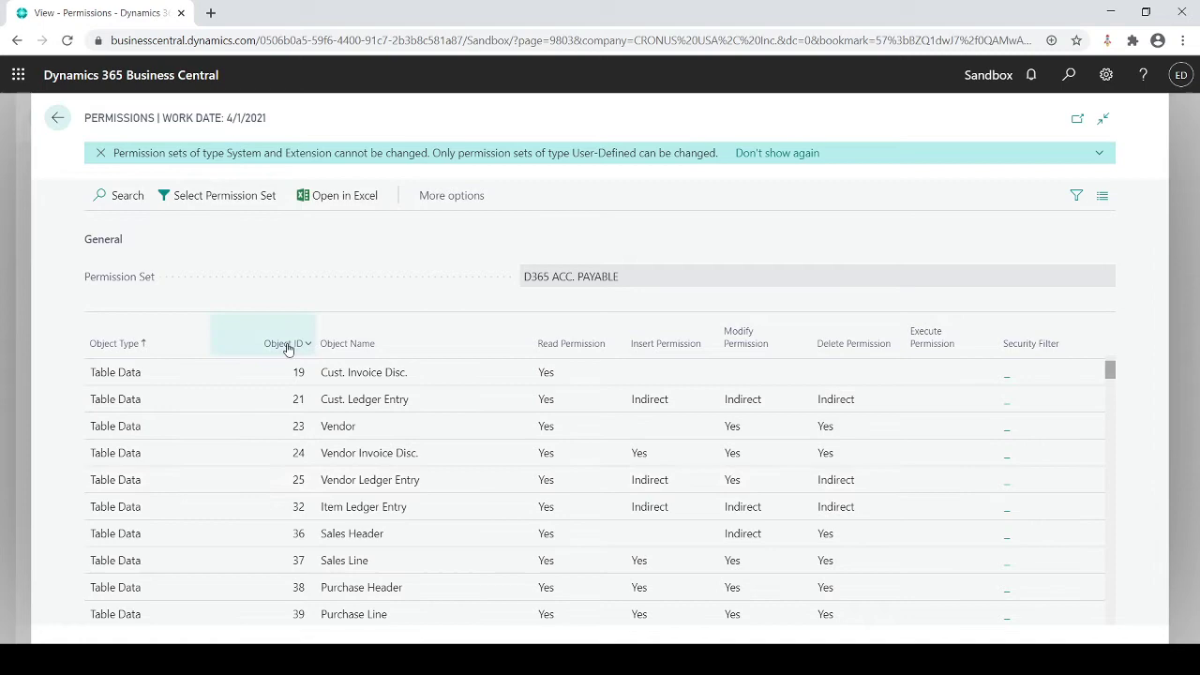
pyautogui.click(57, 117)
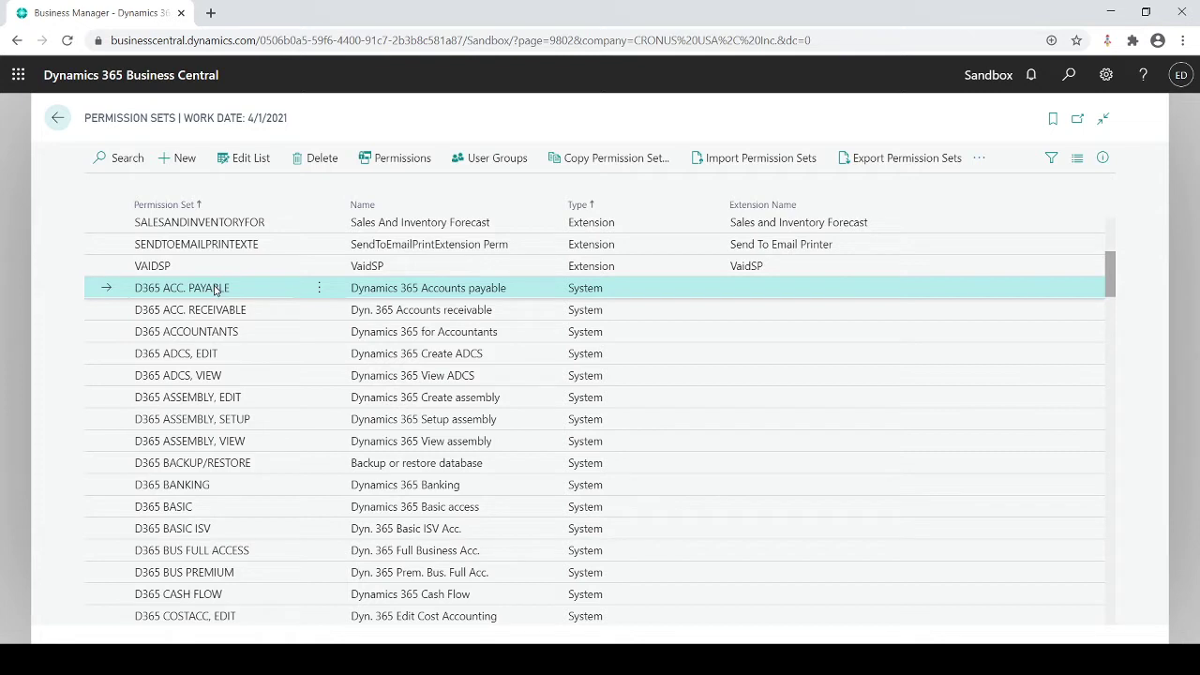
# Step: Copy the D365 ACC. PAYABLE permission set to a new permission set named MY AP
pyautogui.click(593, 160)
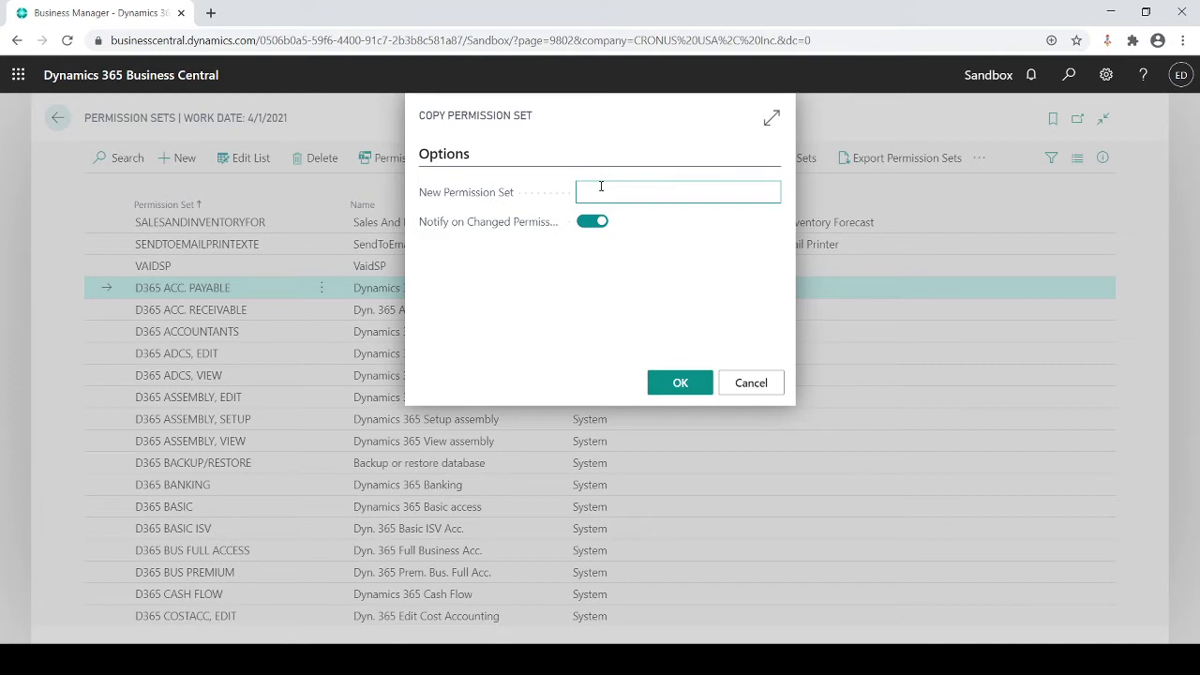
pyautogui.write('MY APO')
pyautogui.press('BackSpace')
pyautogui.click(698, 388)
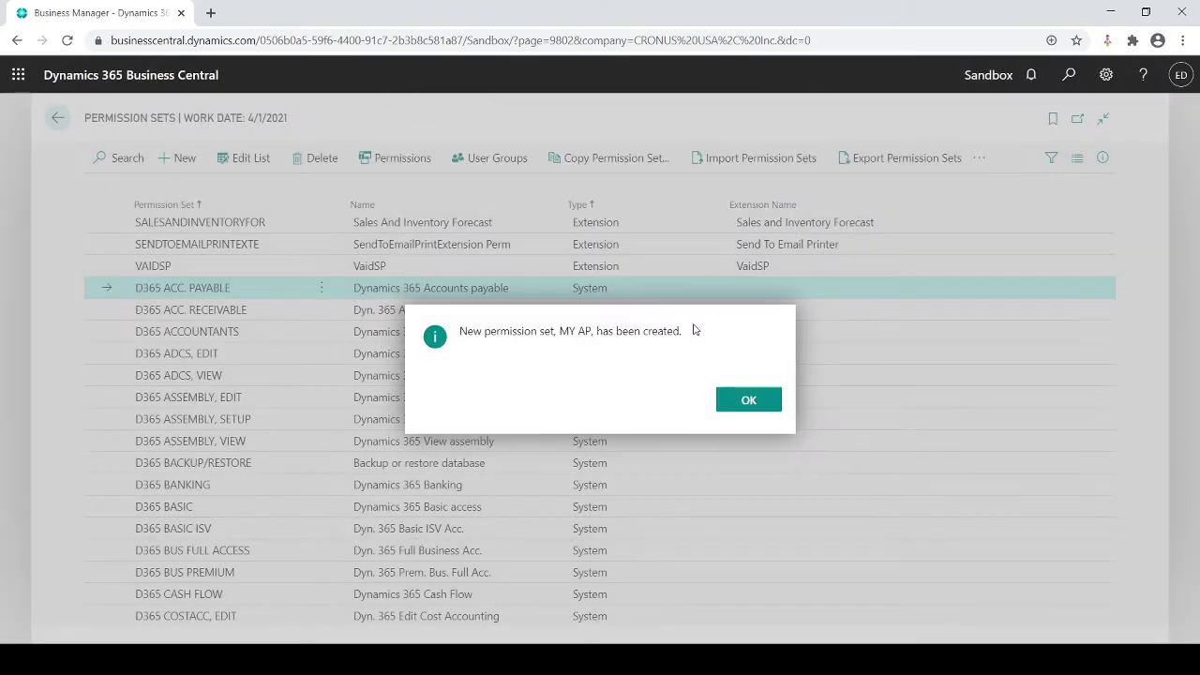
pyautogui.click(737, 403)
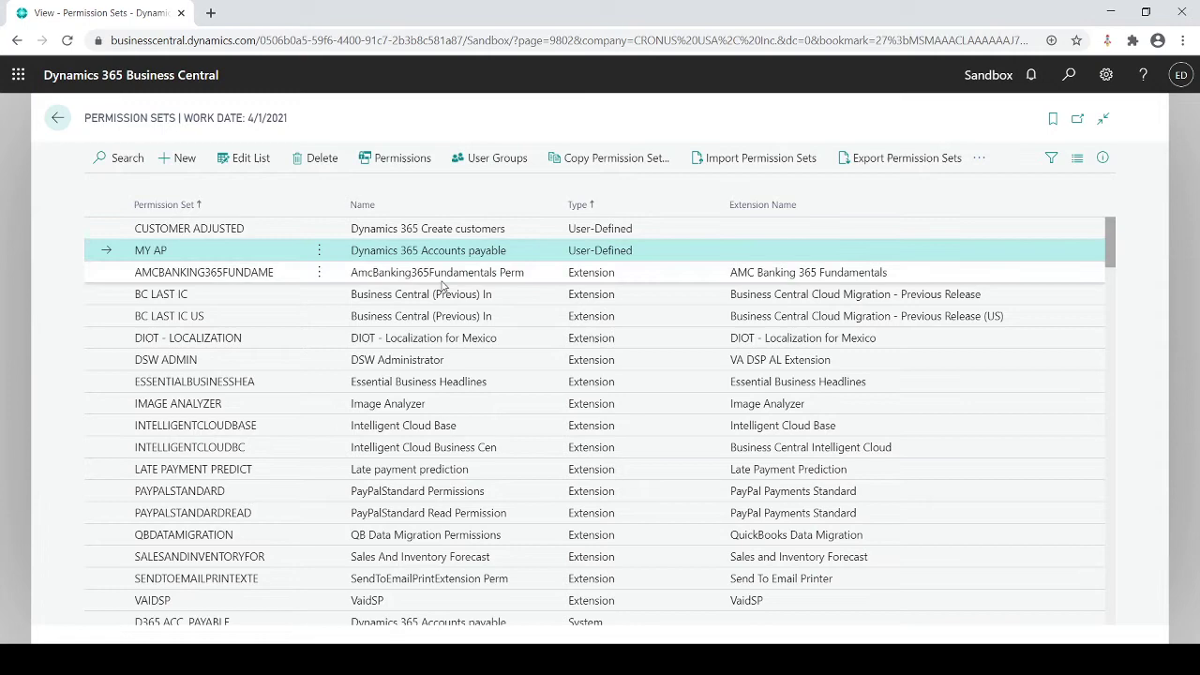
# Step: Open the permissions of MY AP in full view and set the Vendor table's Insert Permission to Yes
pyautogui.click(421, 166)
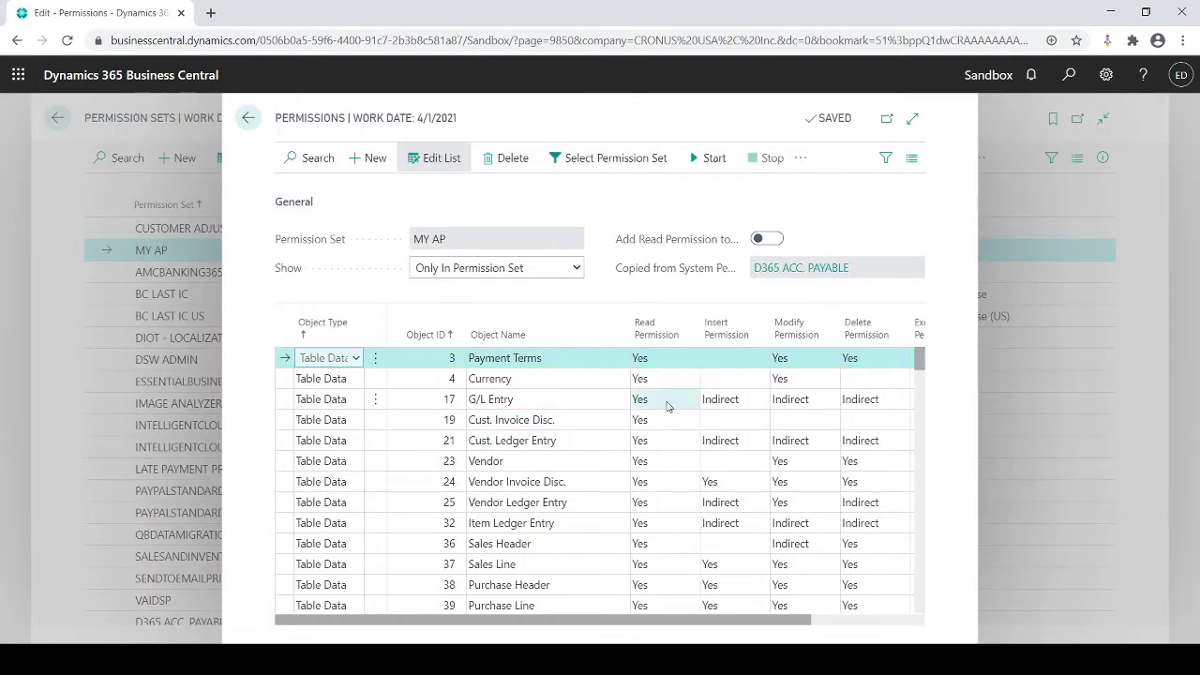
pyautogui.click(910, 118)
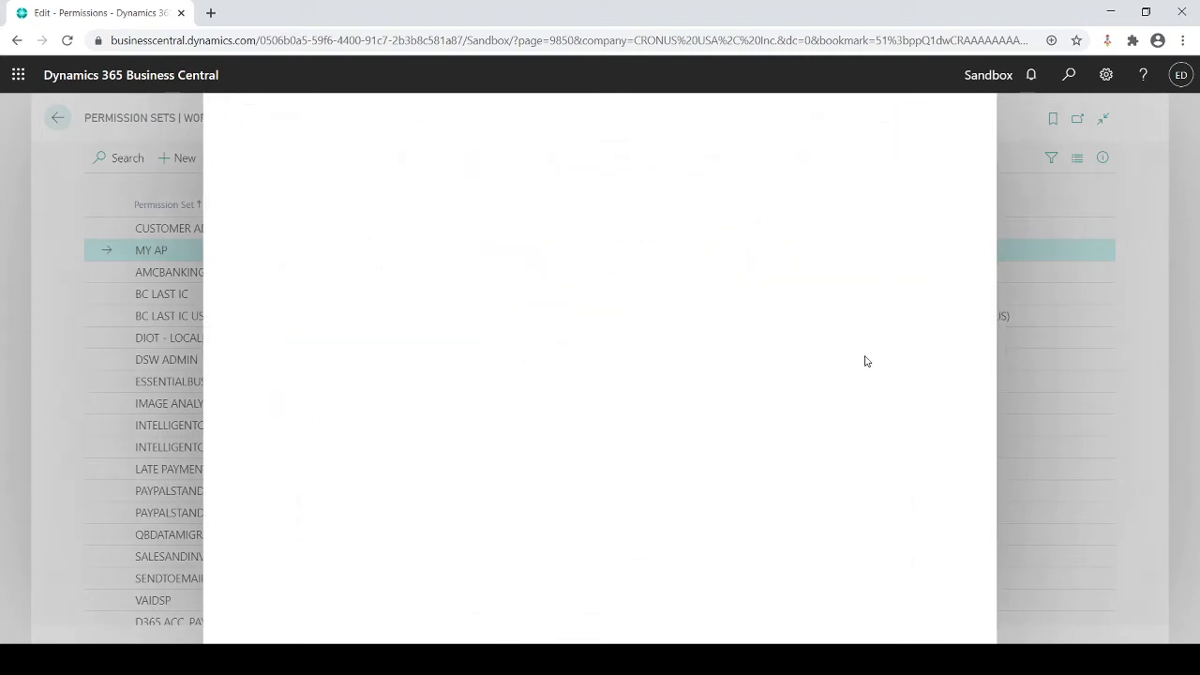
pyautogui.click(592, 422)
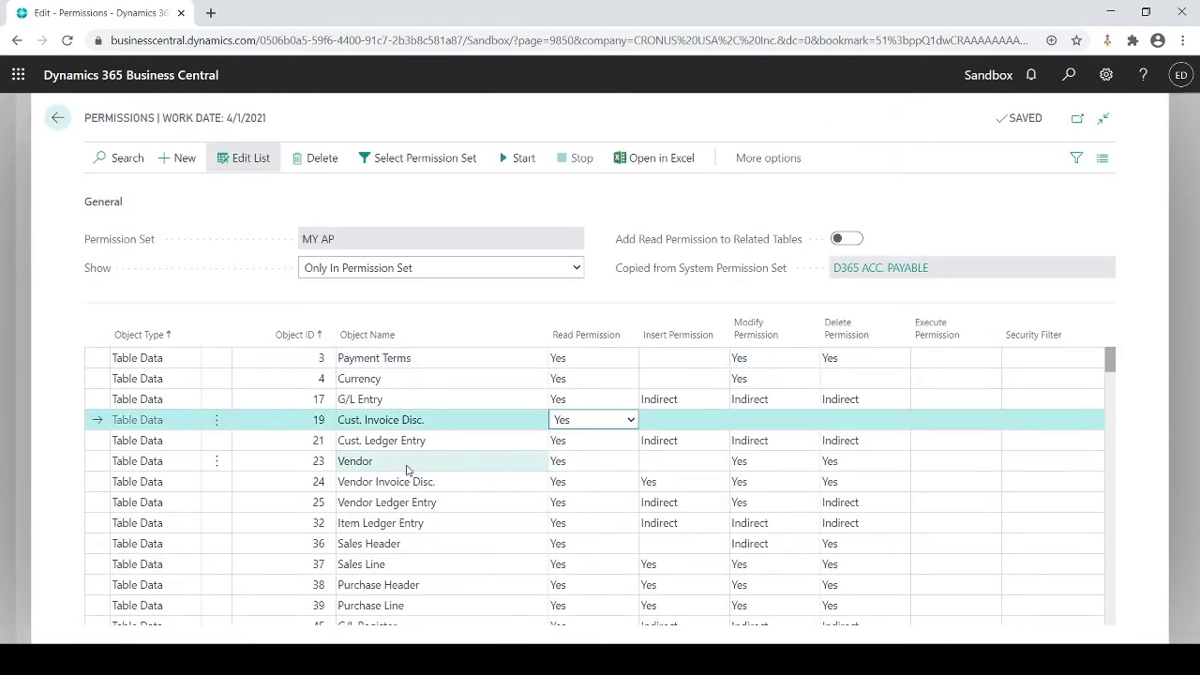
pyautogui.click(355, 469)
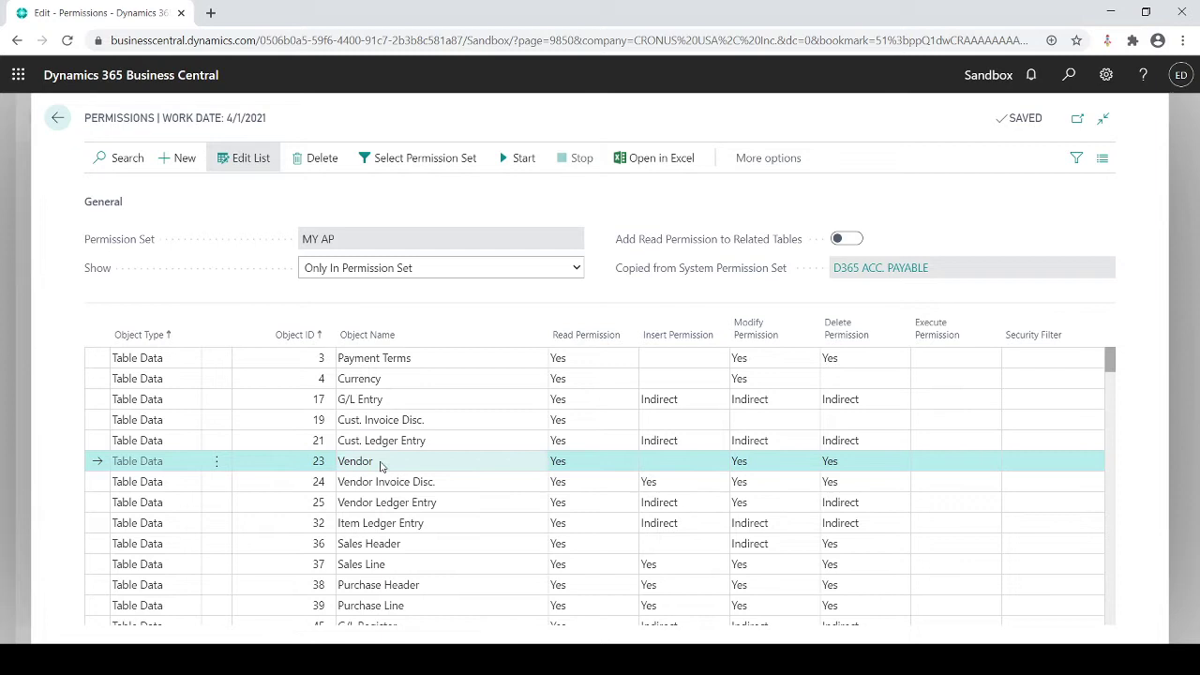
pyautogui.click(689, 469)
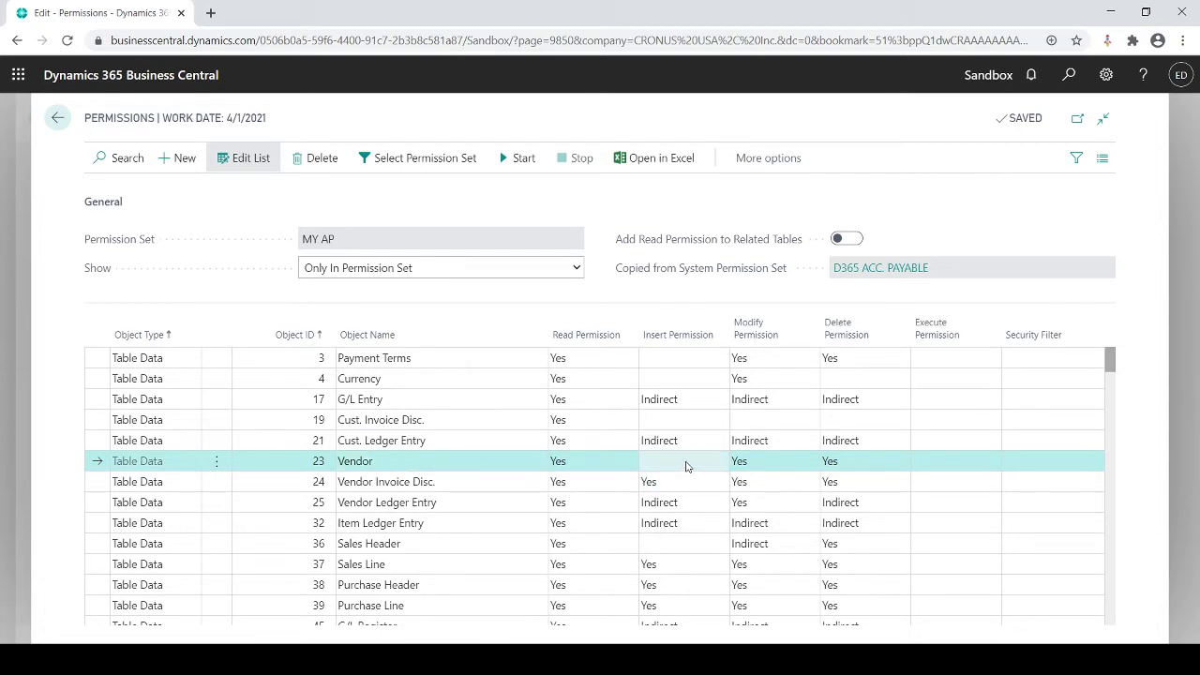
pyautogui.click(678, 483)
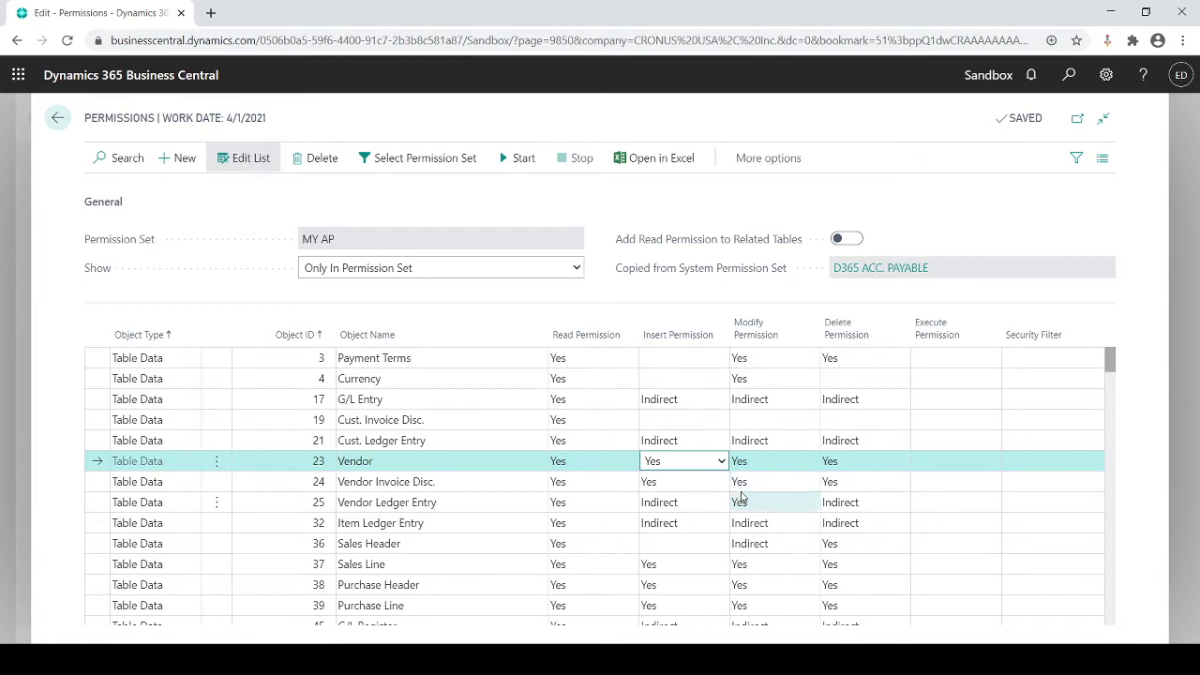
# Step: Clear the Modify Permission for Vendor Invoice Disc. and the Insert and Modify Permissions for Sales Line, and return to the permission sets
pyautogui.click(768, 482)
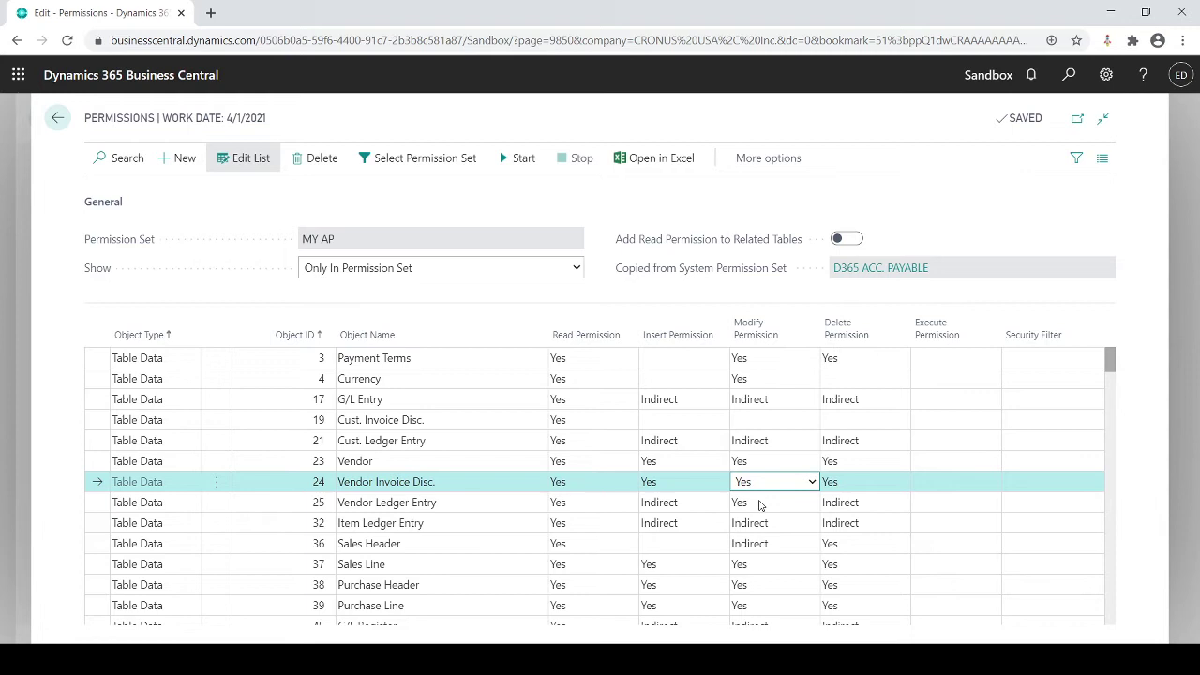
pyautogui.click(759, 505)
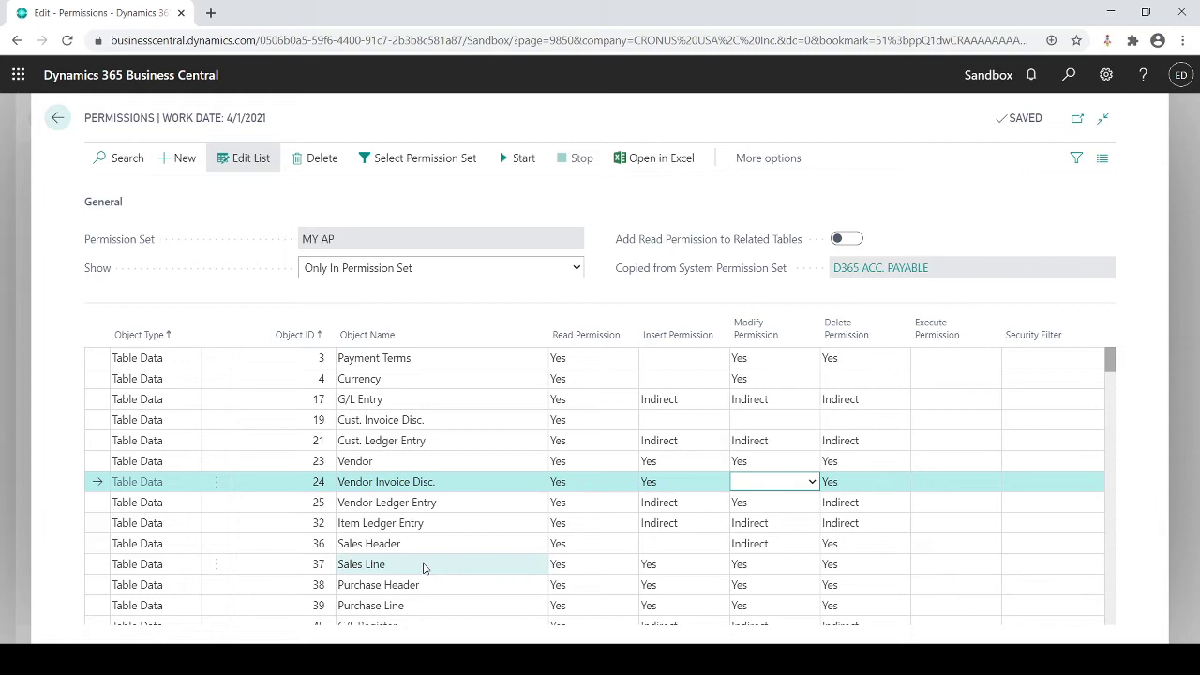
pyautogui.click(652, 566)
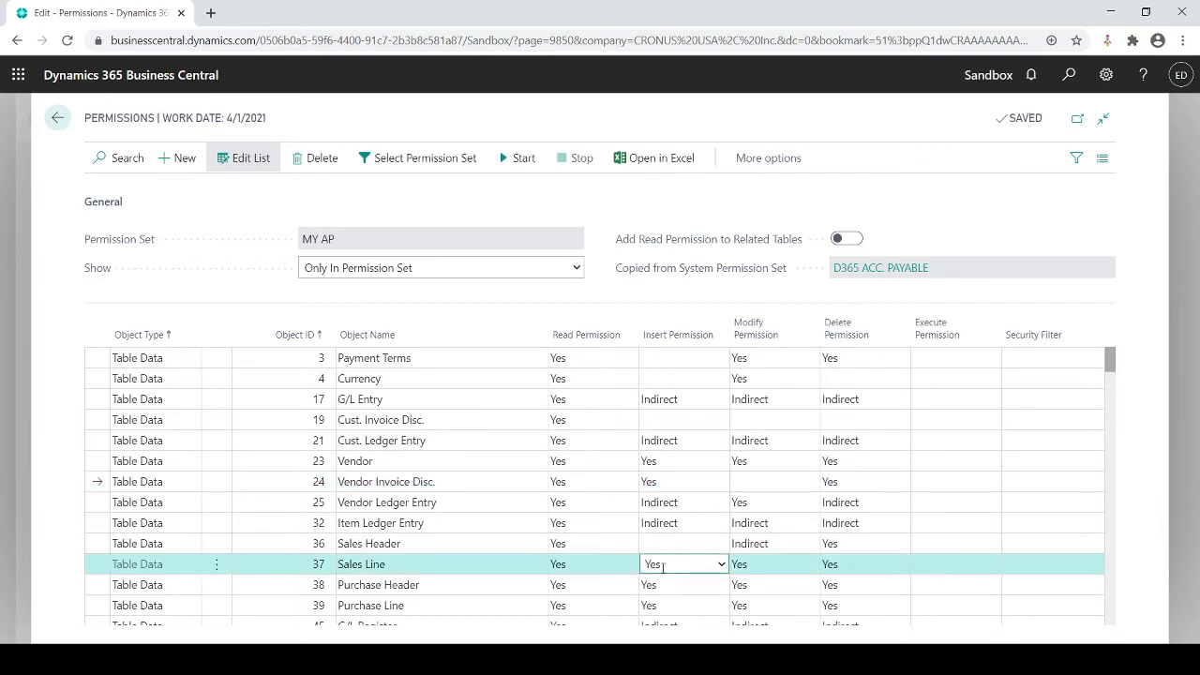
pyautogui.click(711, 584)
pyautogui.click(746, 571)
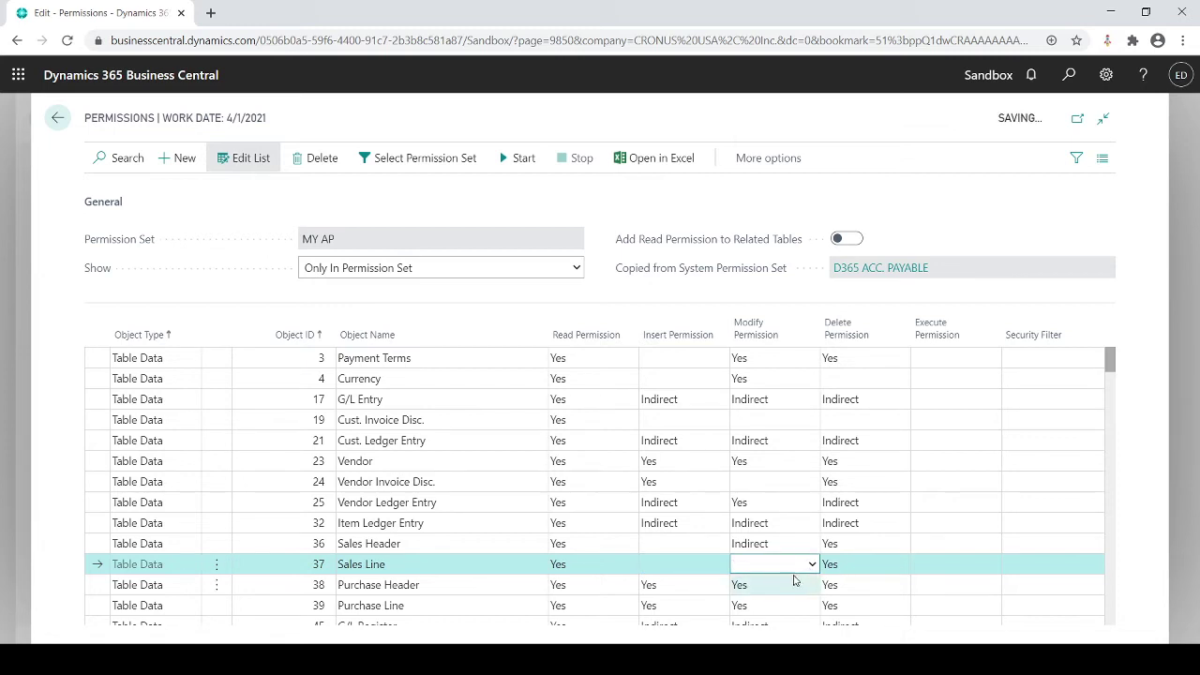
pyautogui.press('Up')
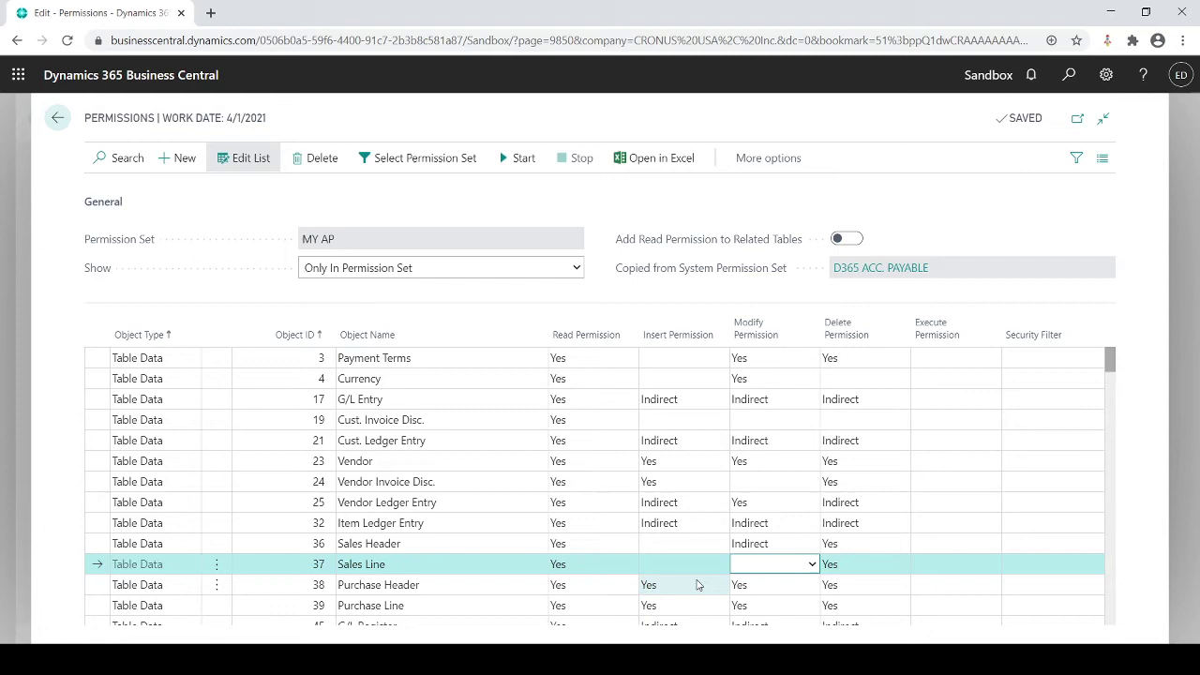
pyautogui.press('Tab')
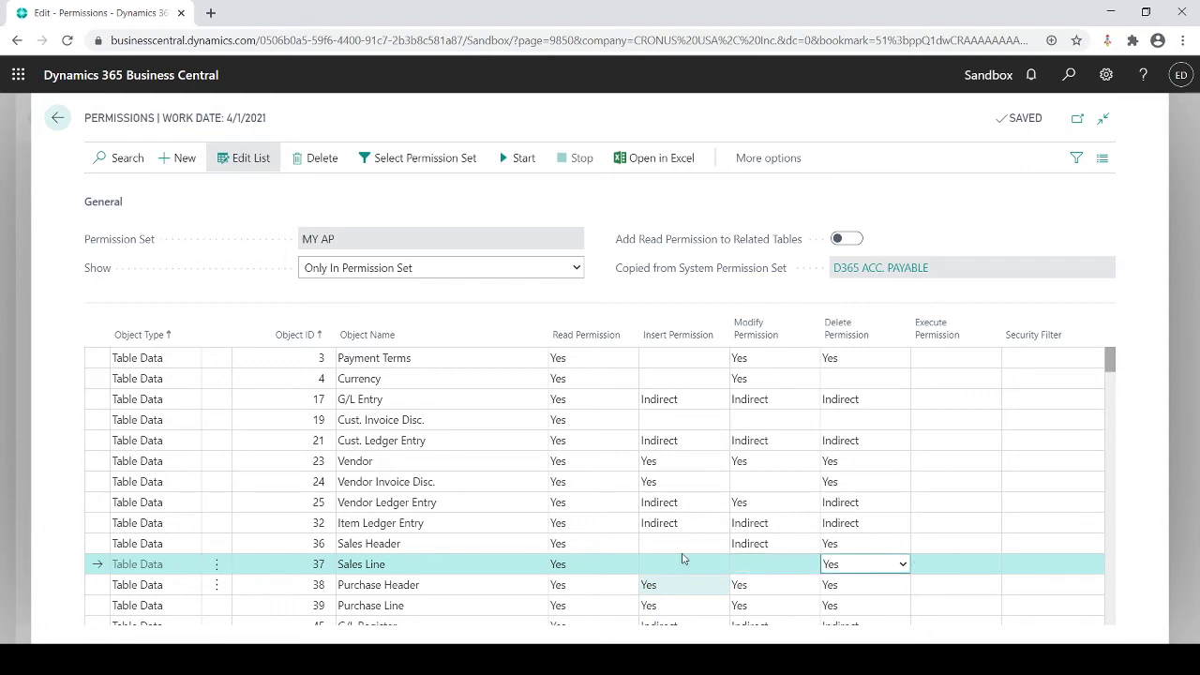
pyautogui.press('Escape')
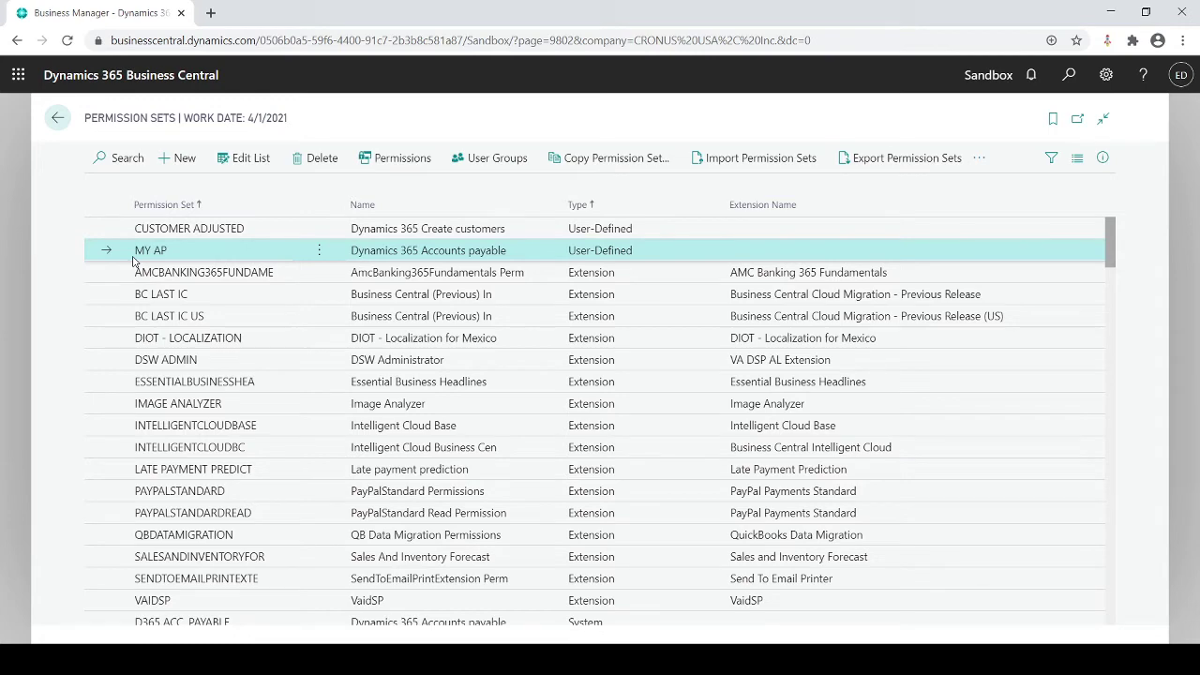
# Step: Create a user group with code MY GROUP and name My Permission Group, and select its row
pyautogui.click(487, 160)
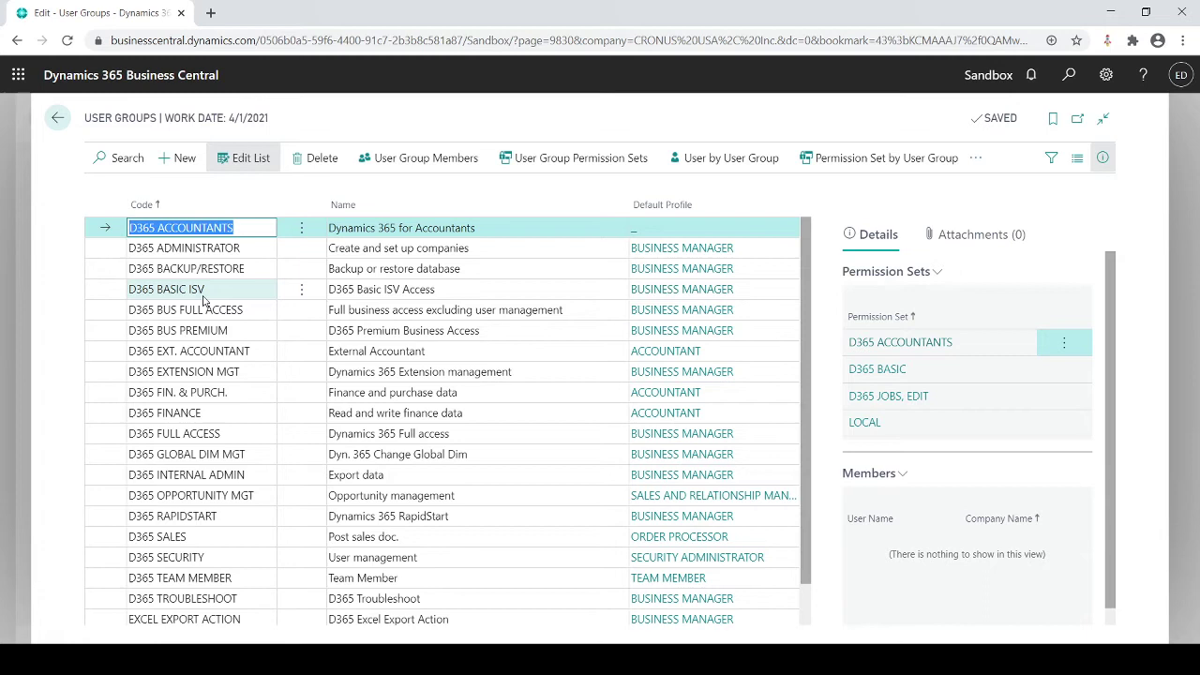
pyautogui.click(184, 161)
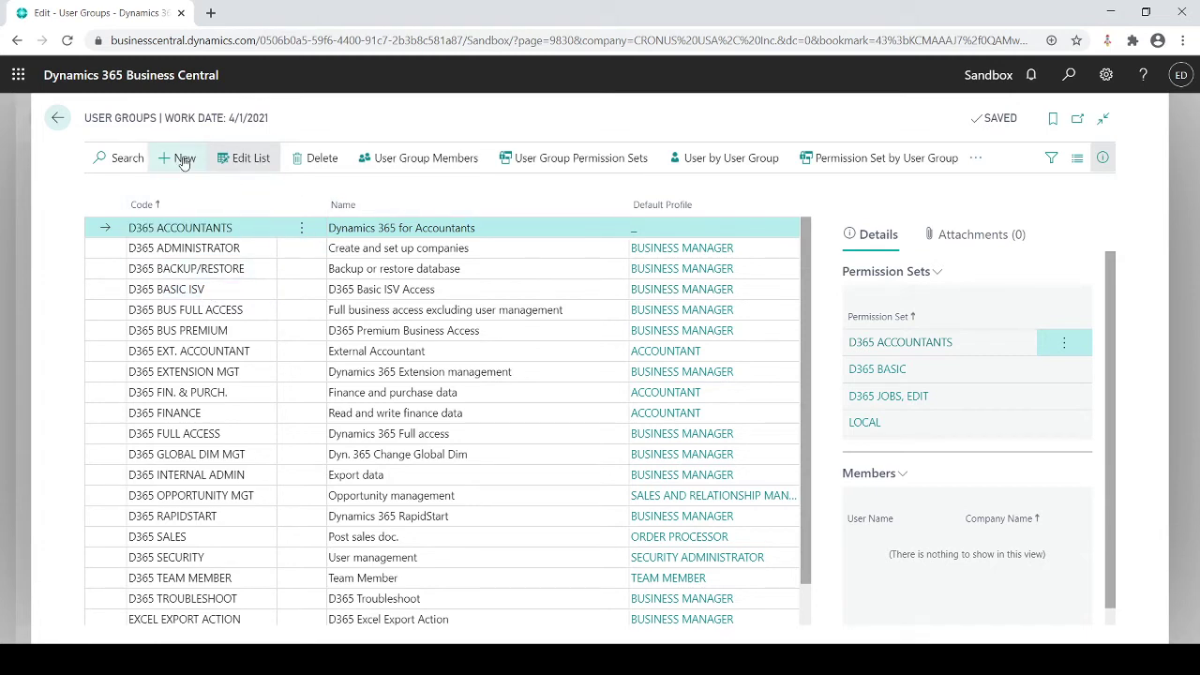
pyautogui.write('MY G')
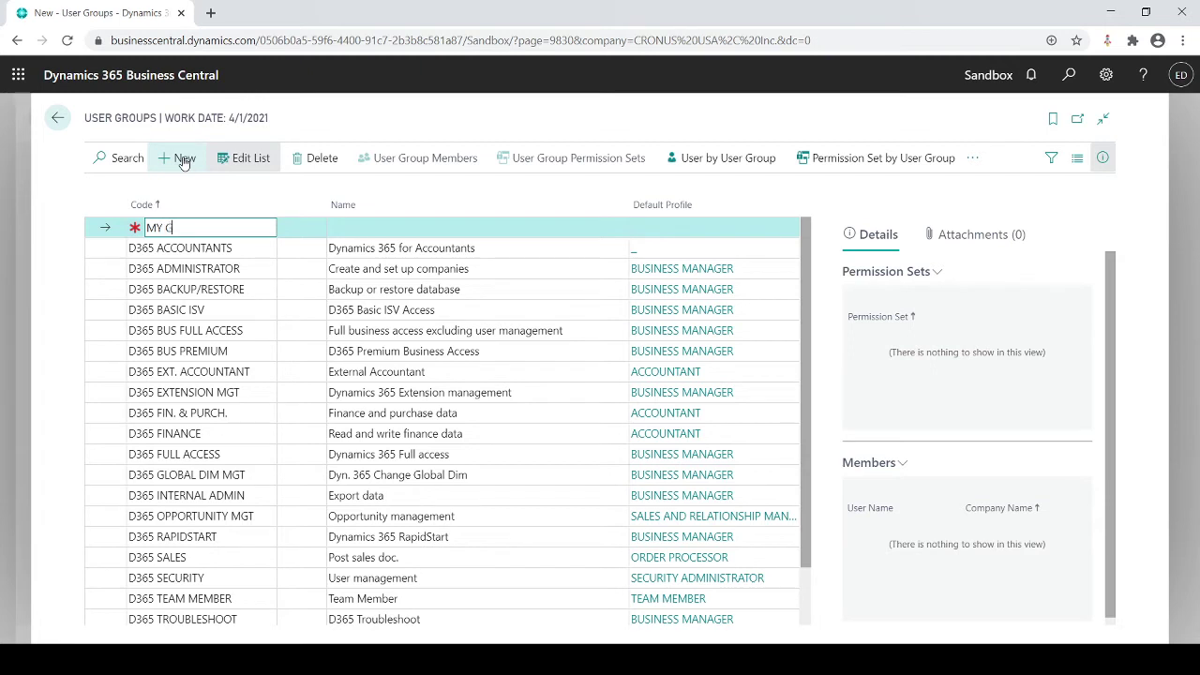
pyautogui.write('ROUP')
pyautogui.press('Tab')
pyautogui.write('My')
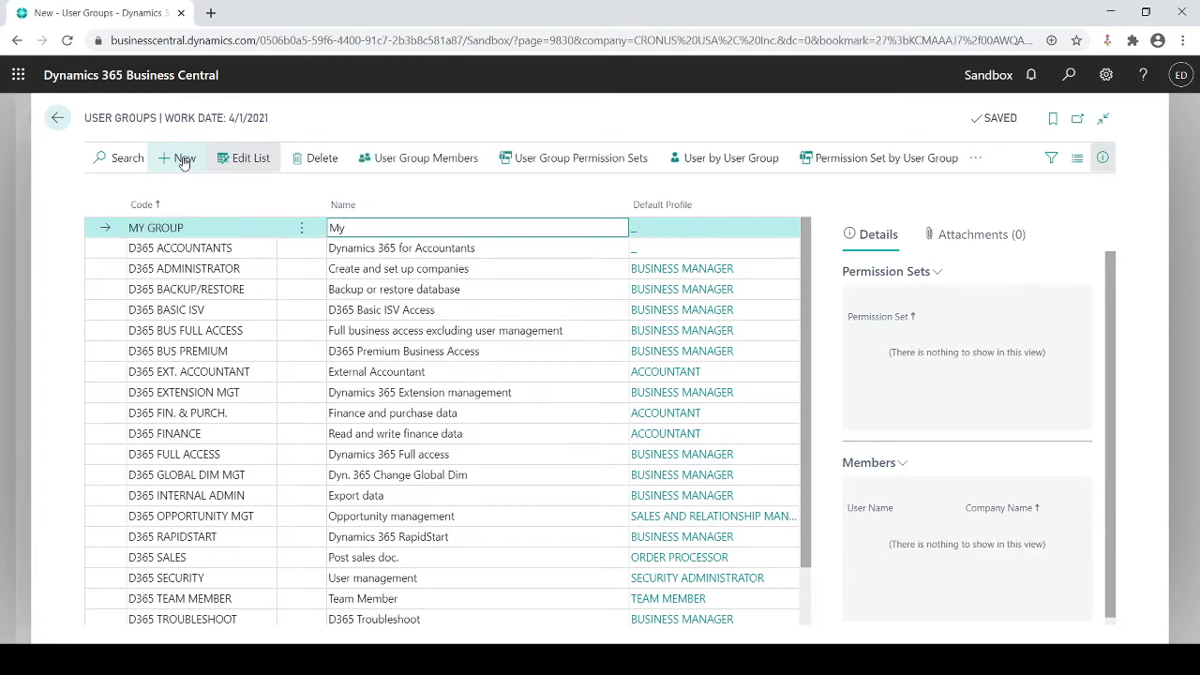
pyautogui.write(' Permsiission Group')
pyautogui.press('Return')
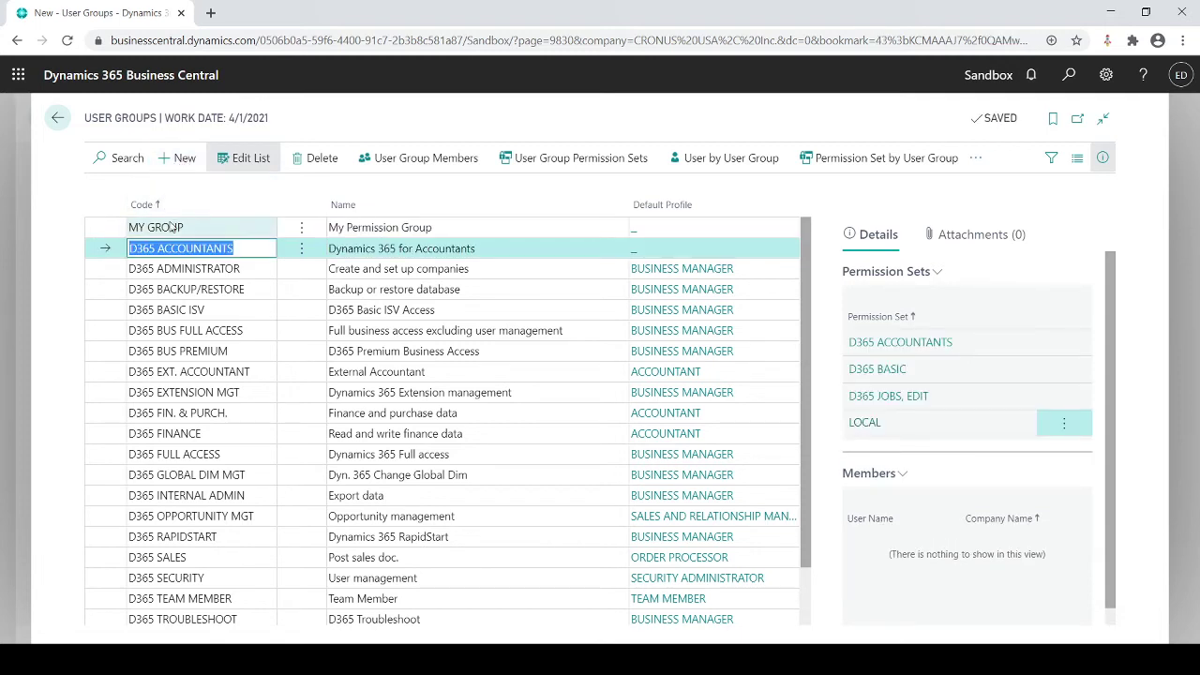
pyautogui.click(226, 230)
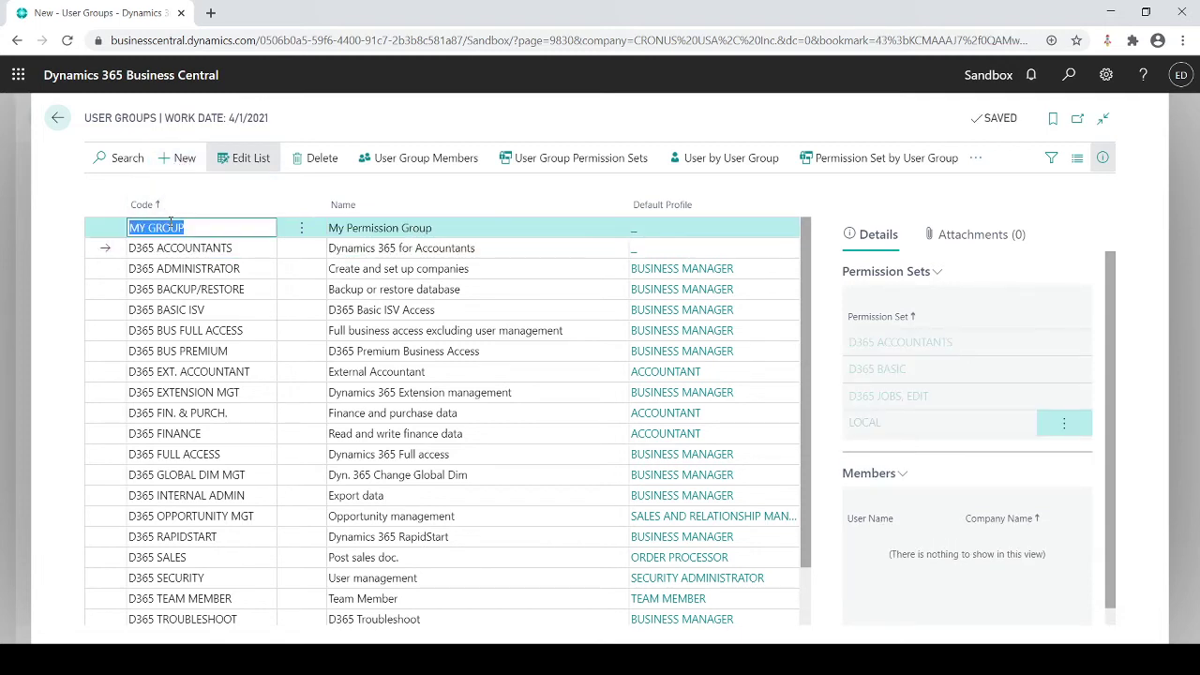
# Step: Open the permission sets of the MY GROUP user group and add the D365 BASIC permission set
pyautogui.click(570, 160)
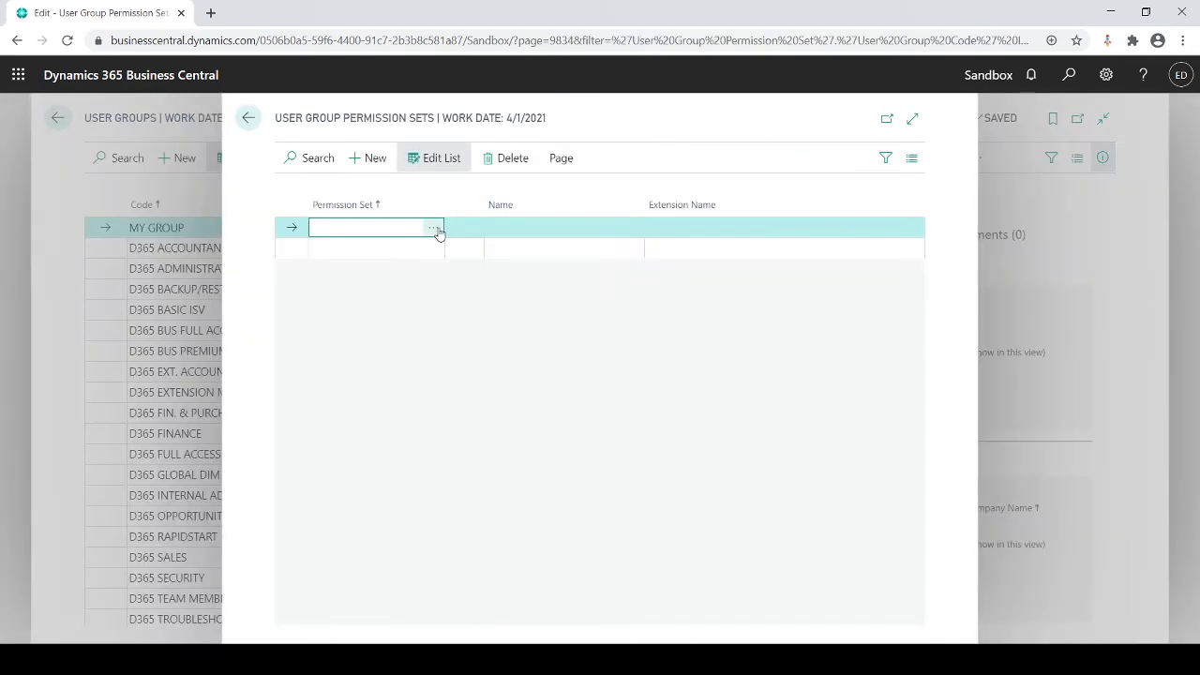
pyautogui.click(435, 229)
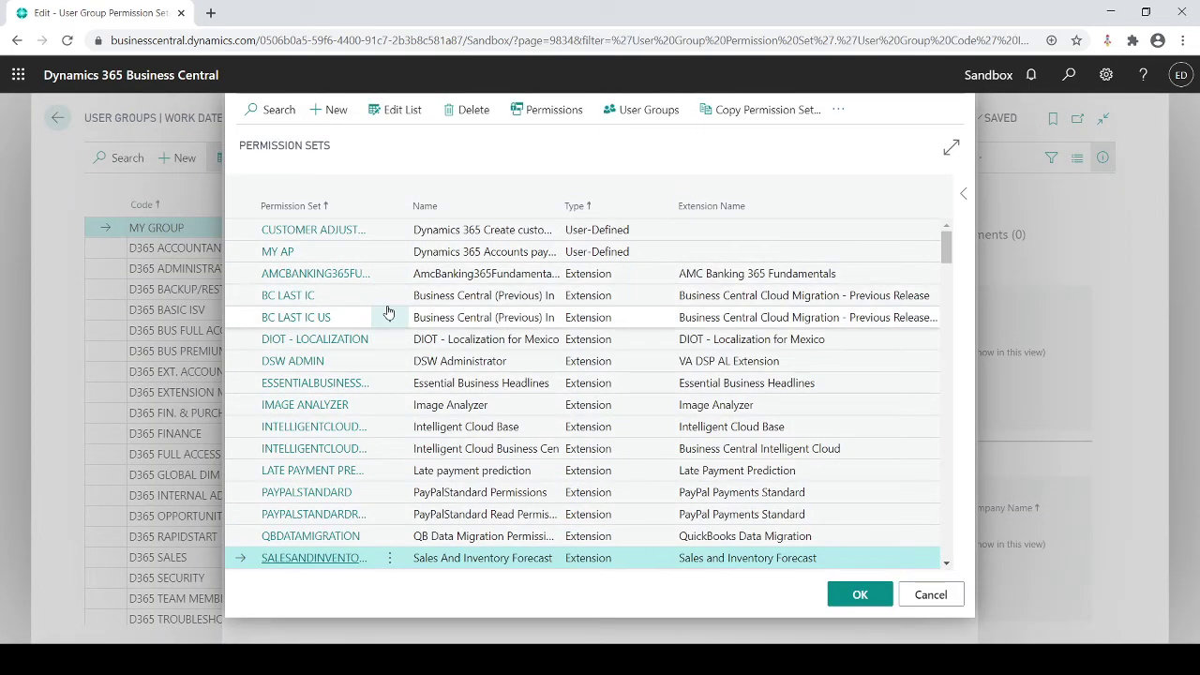
pyautogui.scroll(-3, 443, 324)
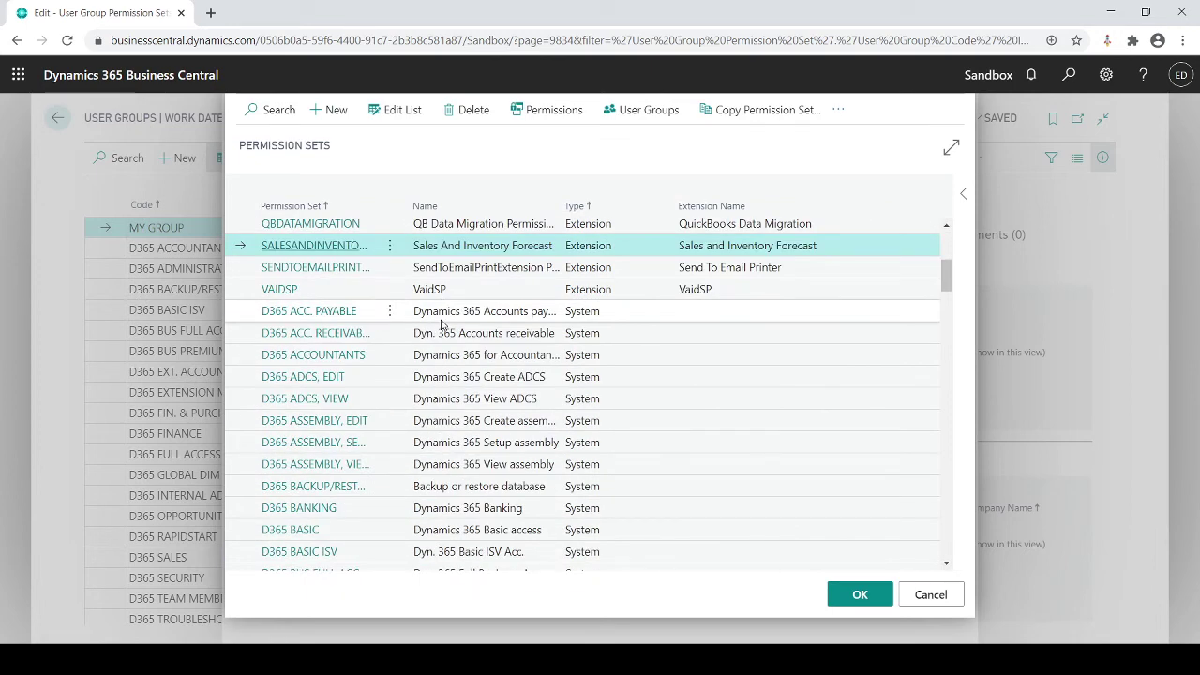
pyautogui.scroll(-1, 443, 325)
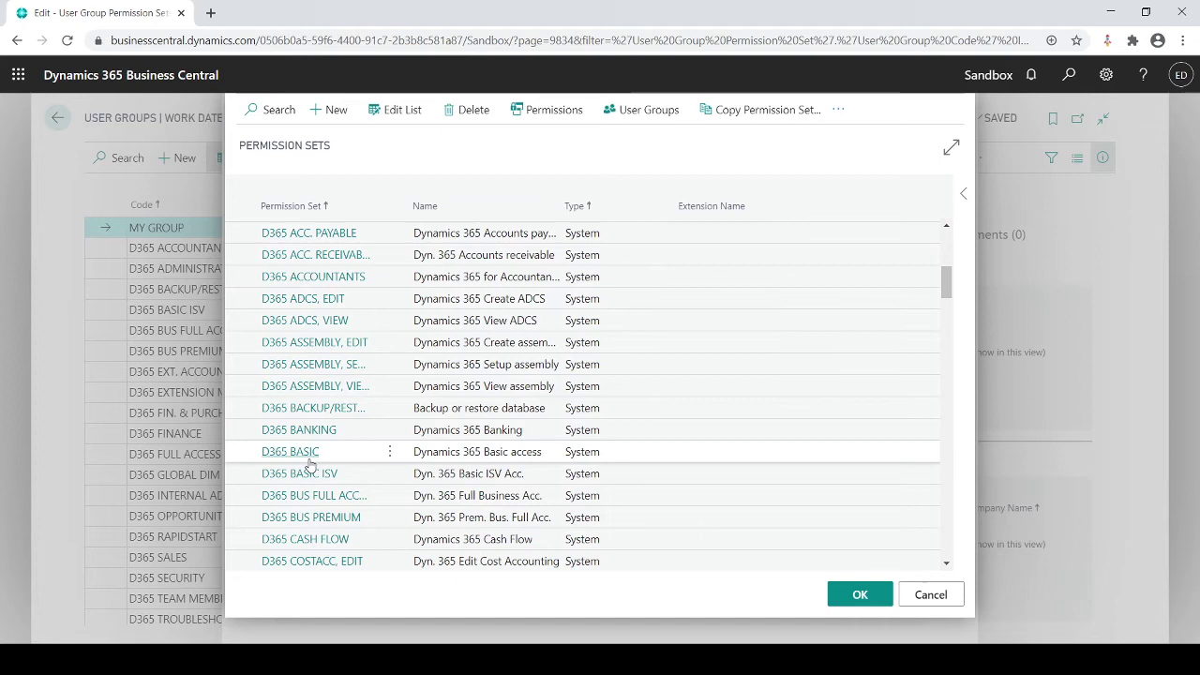
pyautogui.click(309, 458)
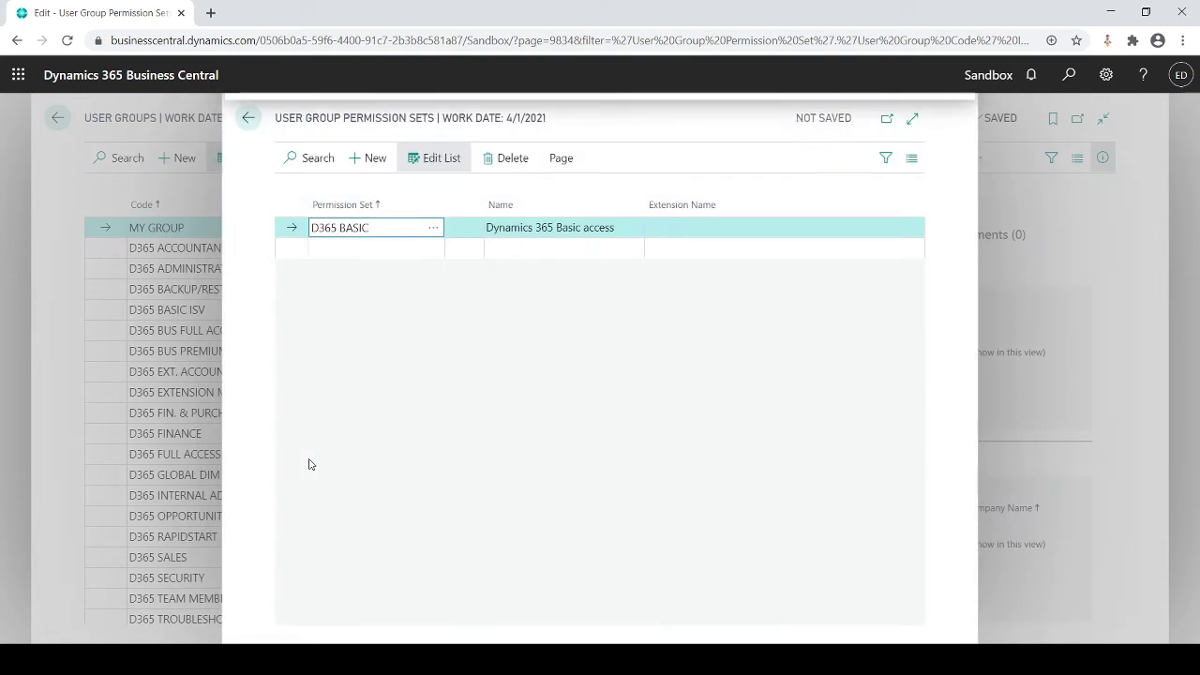
# Step: Add the MY AP and PAYPALSTANDARD permission sets to the user group on the following lines
pyautogui.click(372, 249)
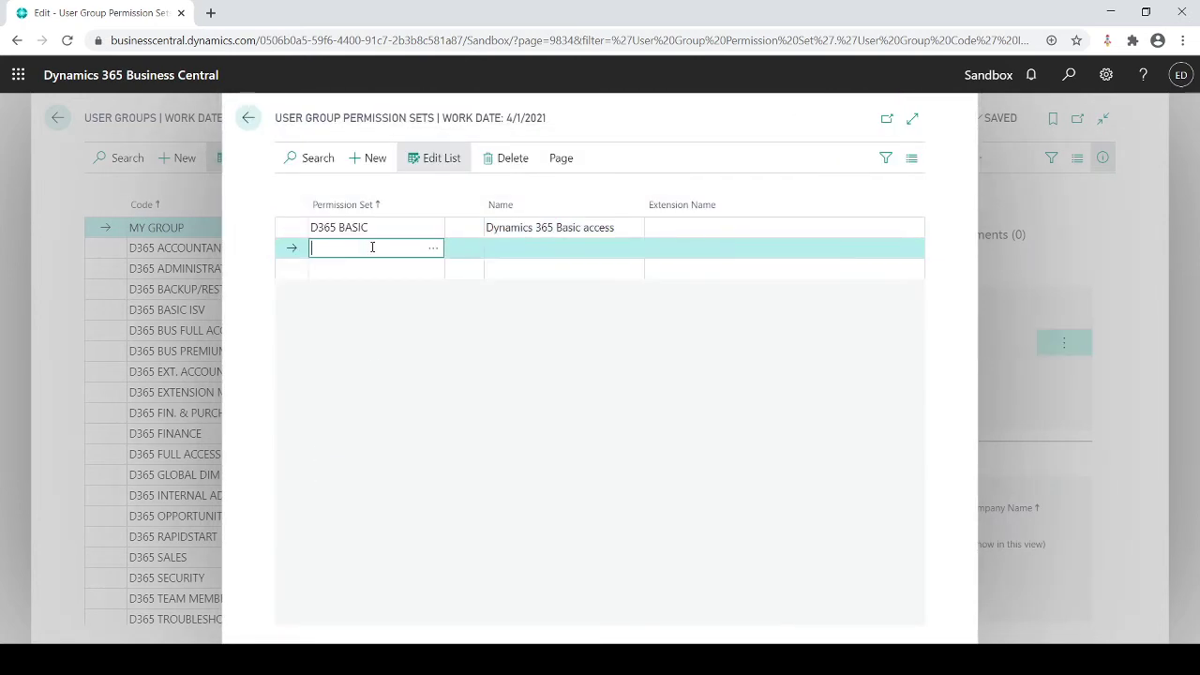
pyautogui.click(433, 250)
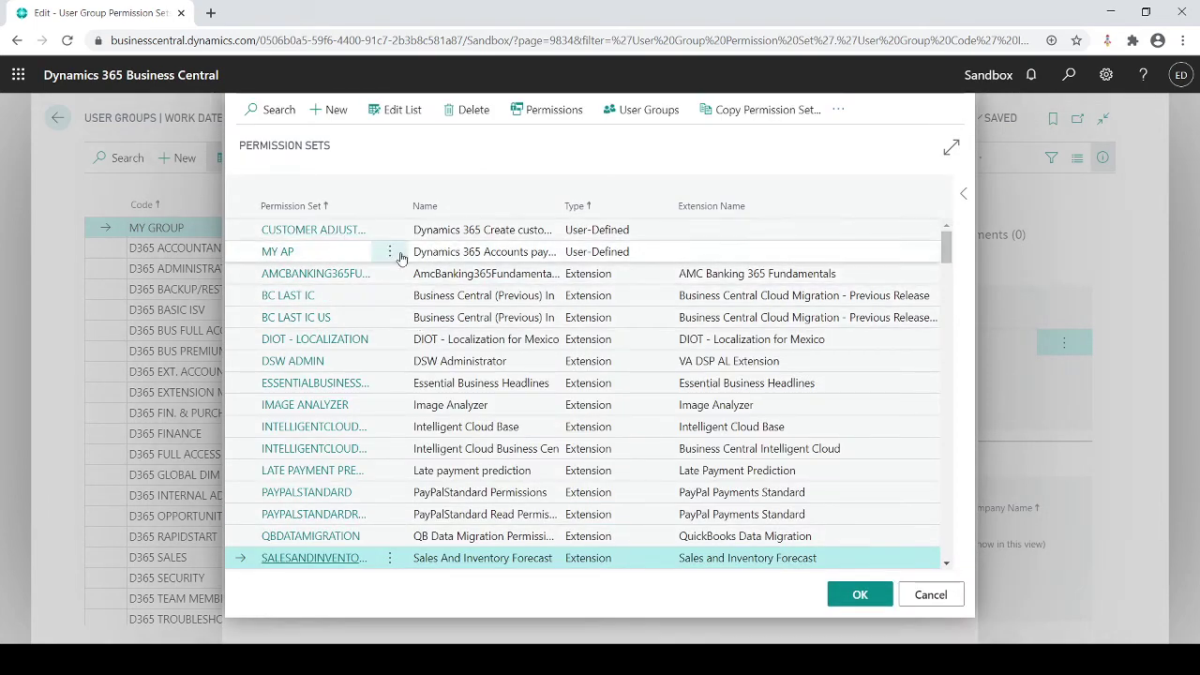
pyautogui.click(282, 253)
pyautogui.click(340, 269)
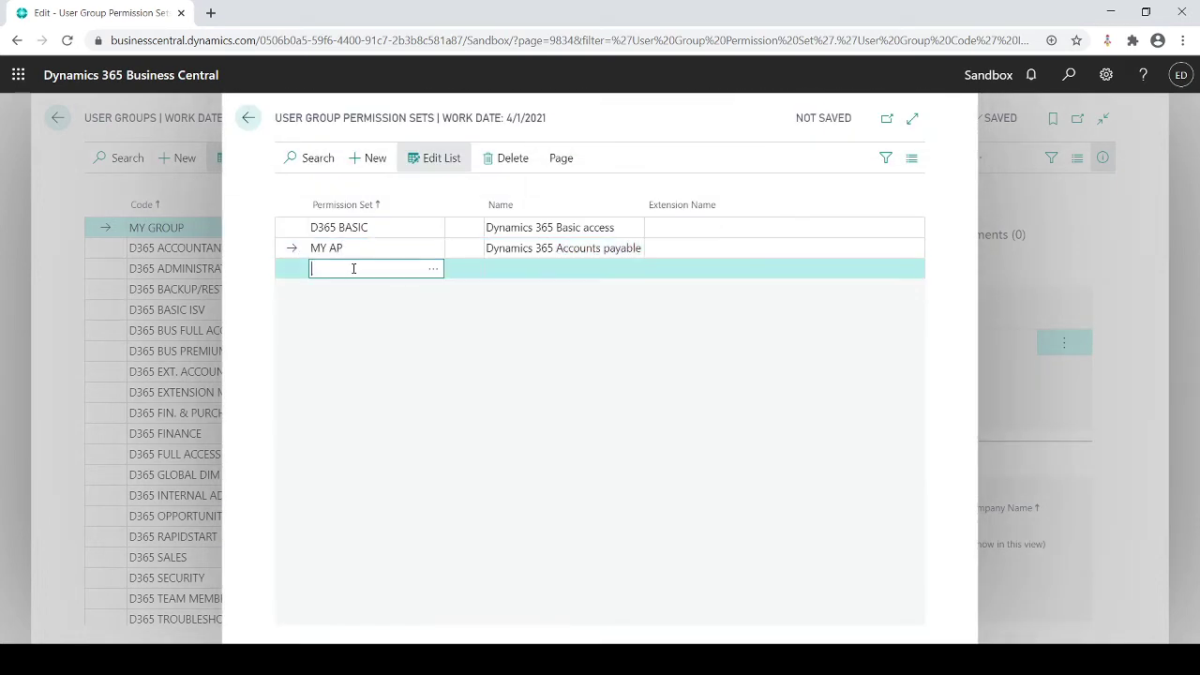
pyautogui.click(432, 271)
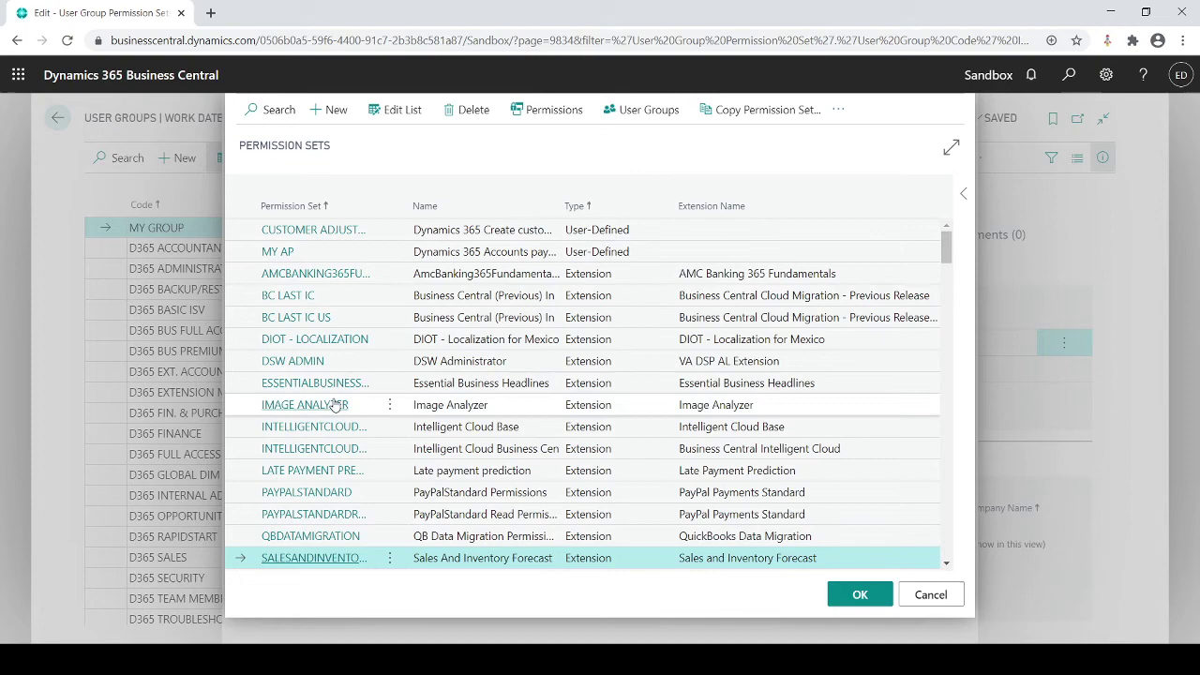
pyautogui.click(340, 492)
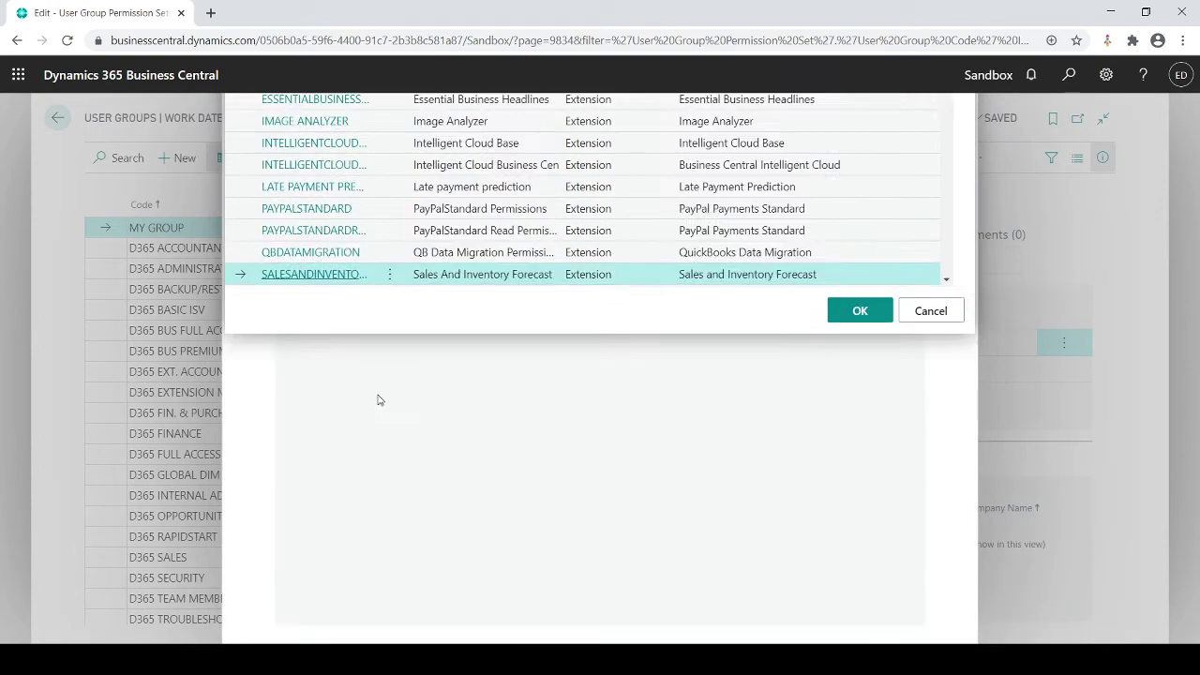
# Step: Add the D365 BANKING and D365 CASH FLOW permission sets to the user group and return to the user groups list
pyautogui.click(430, 289)
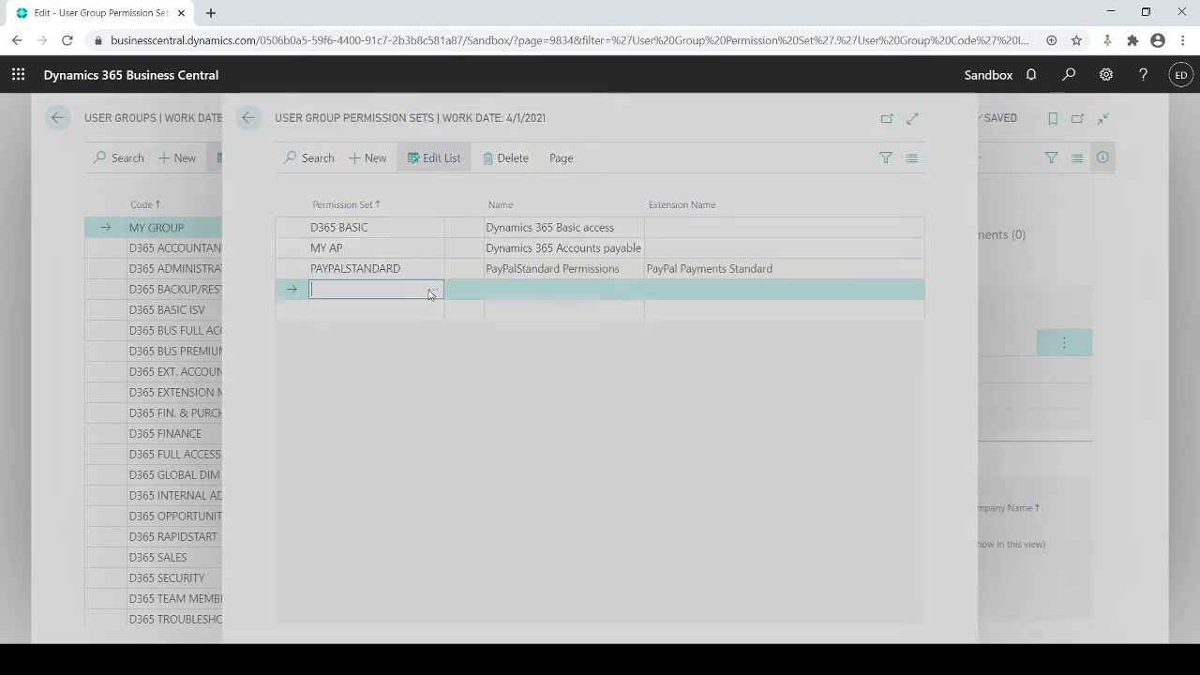
pyautogui.scroll(-3, 469, 422)
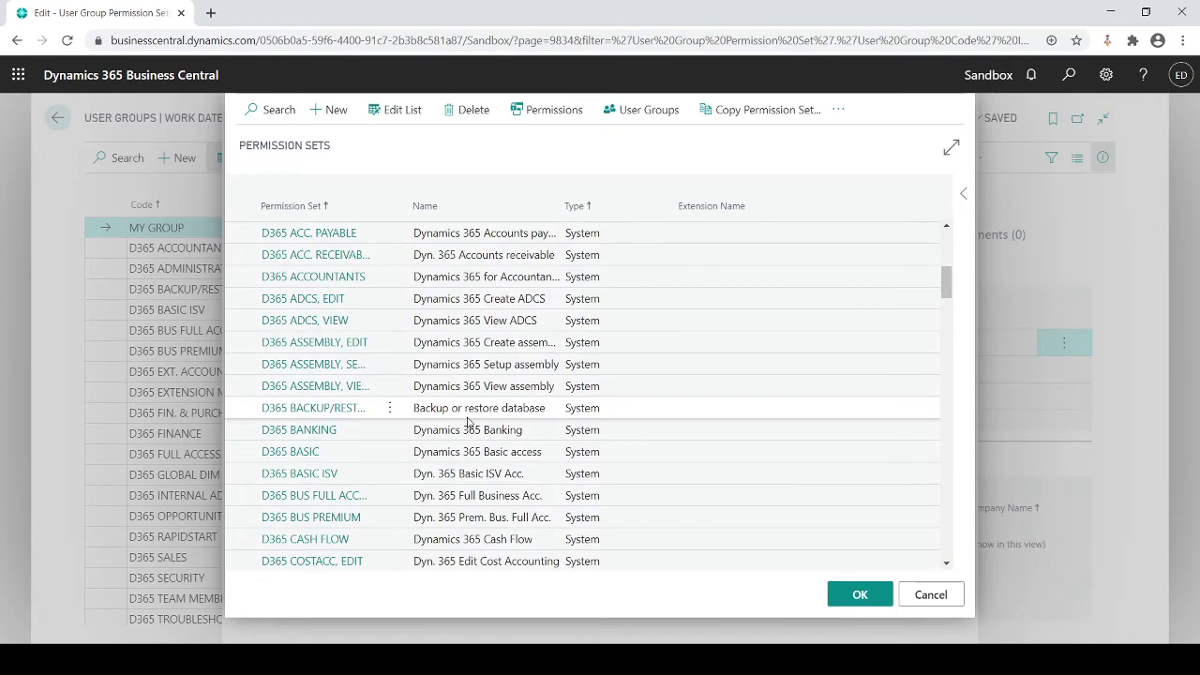
pyautogui.click(332, 429)
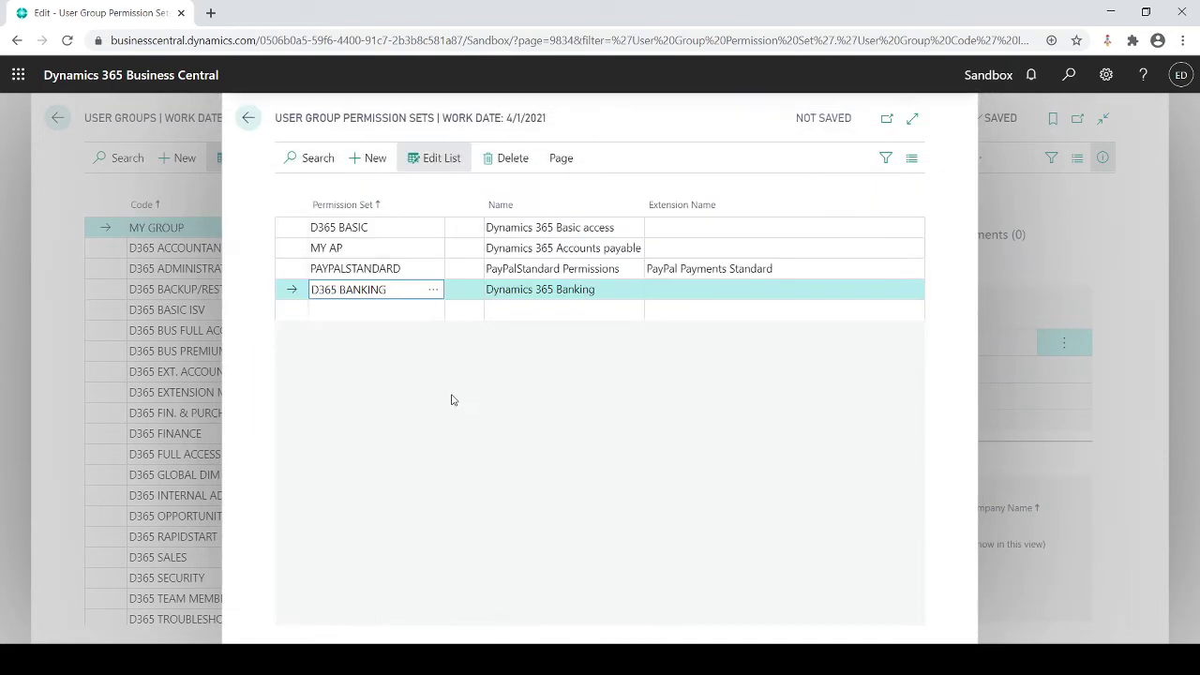
pyautogui.click(403, 311)
pyautogui.click(433, 310)
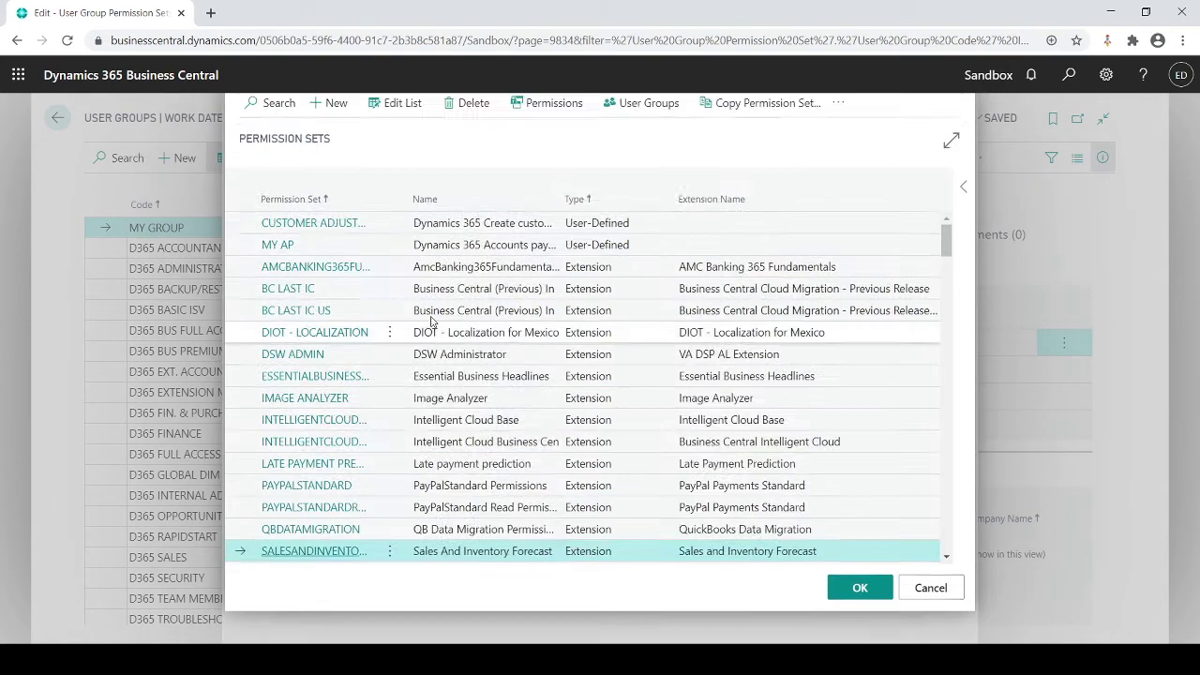
pyautogui.scroll(-6, 431, 321)
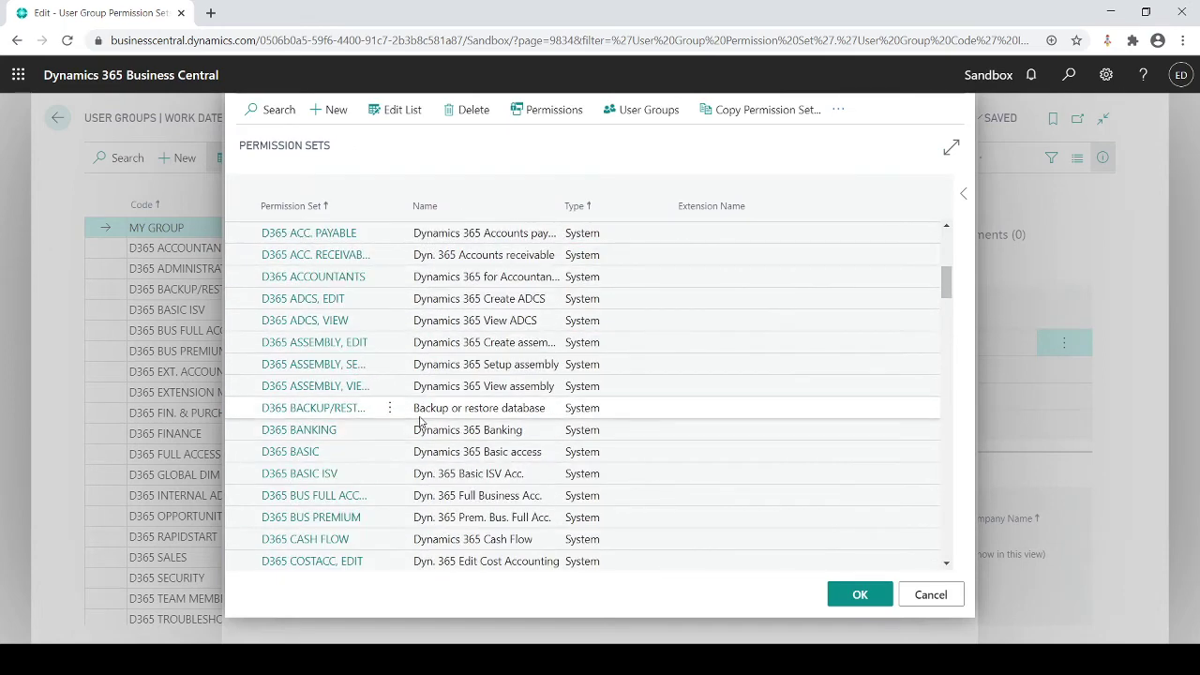
pyautogui.scroll(-1, 413, 426)
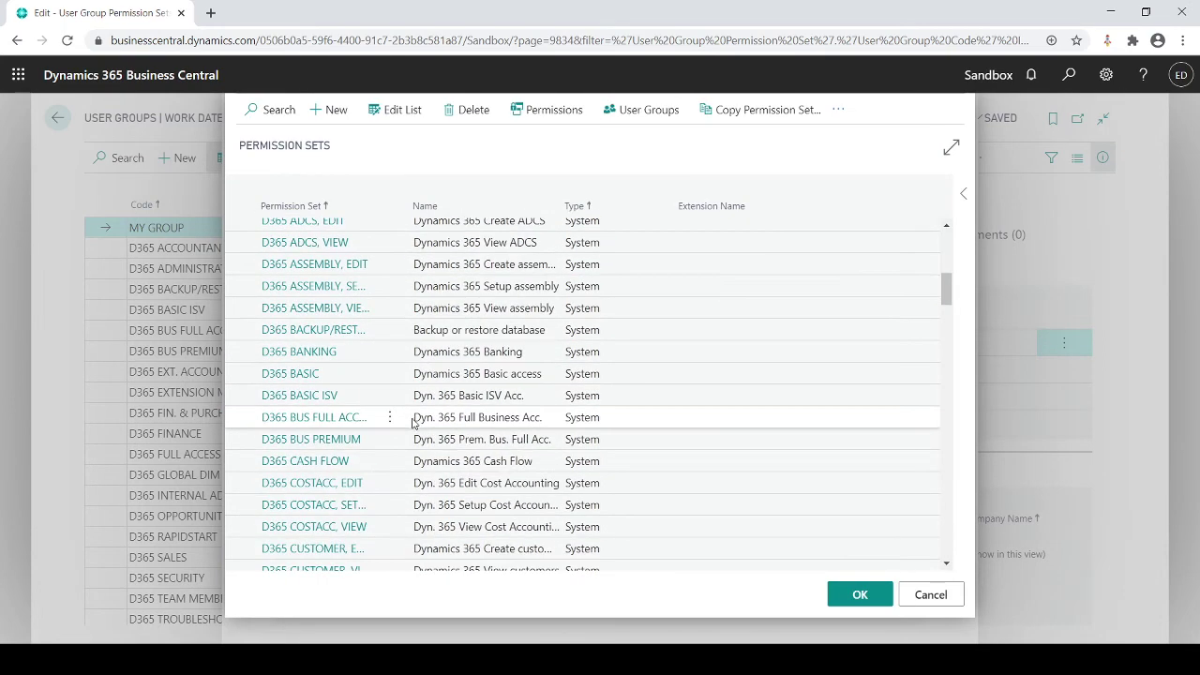
pyautogui.click(348, 460)
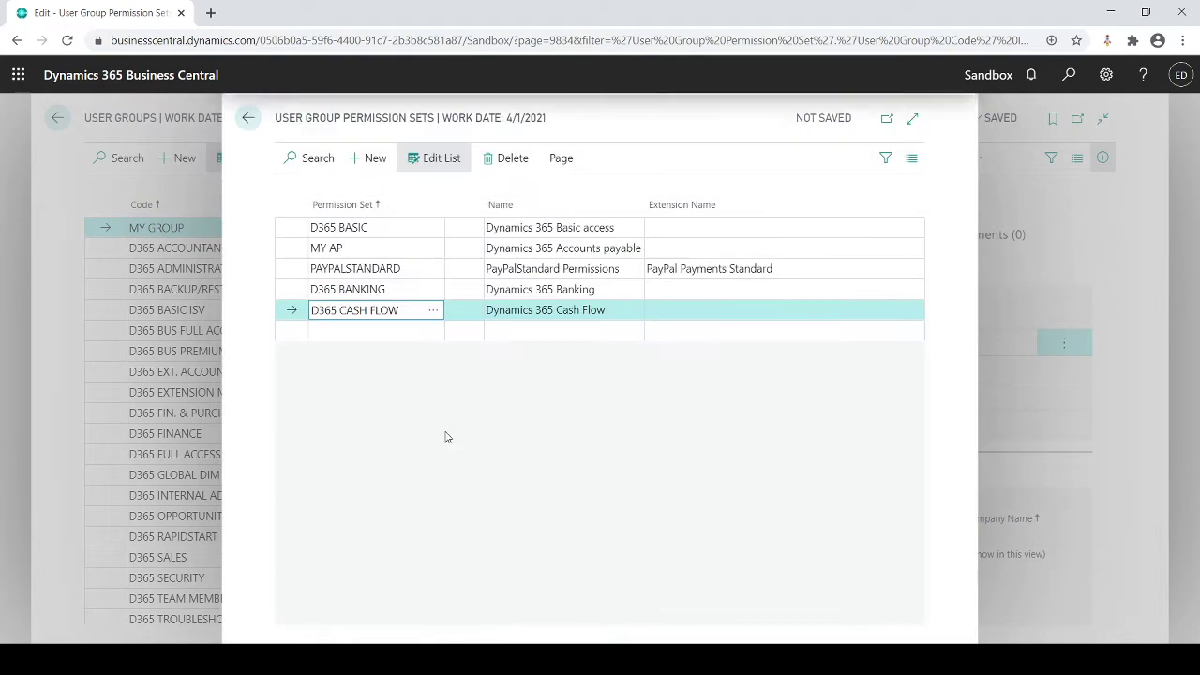
pyautogui.click(522, 277)
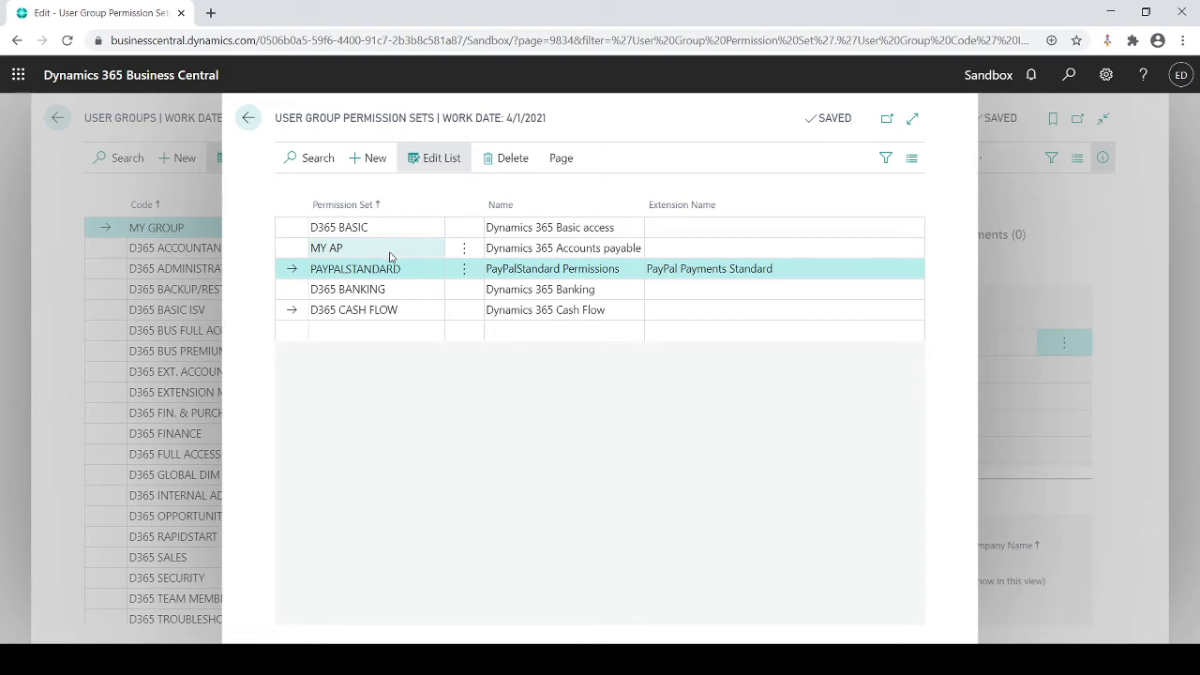
pyautogui.click(246, 122)
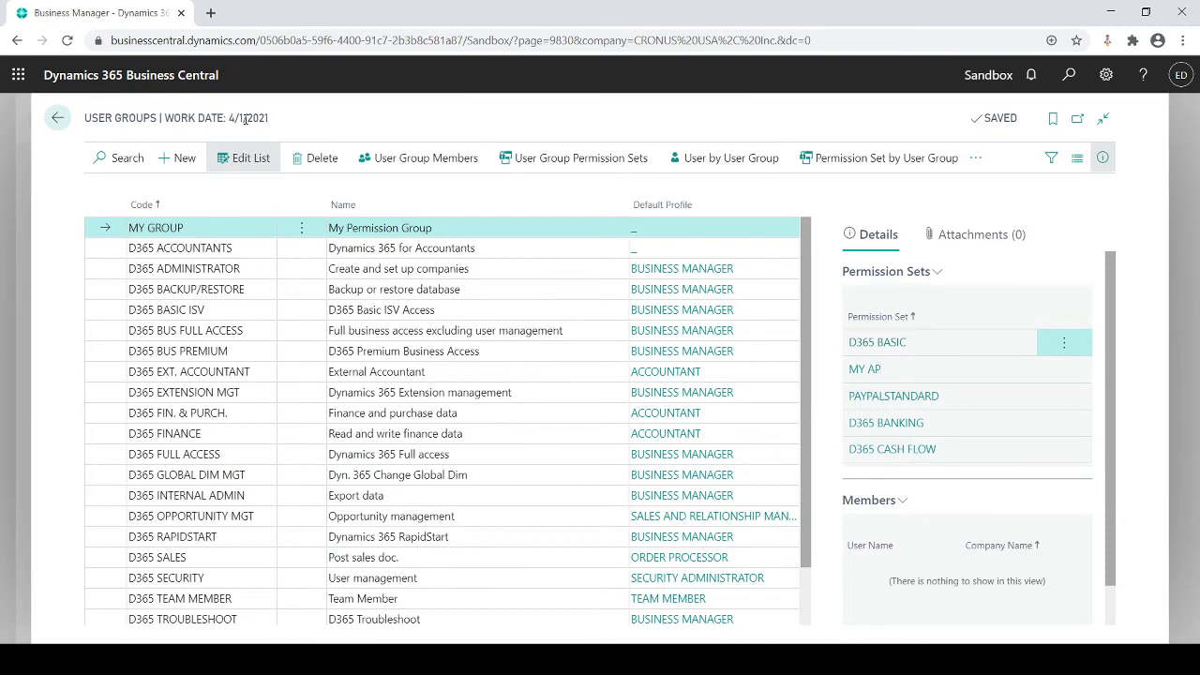
# Step: Return to the home page, find the Users page by searching for "users", and open the second listed user's card
pyautogui.press('Escape')
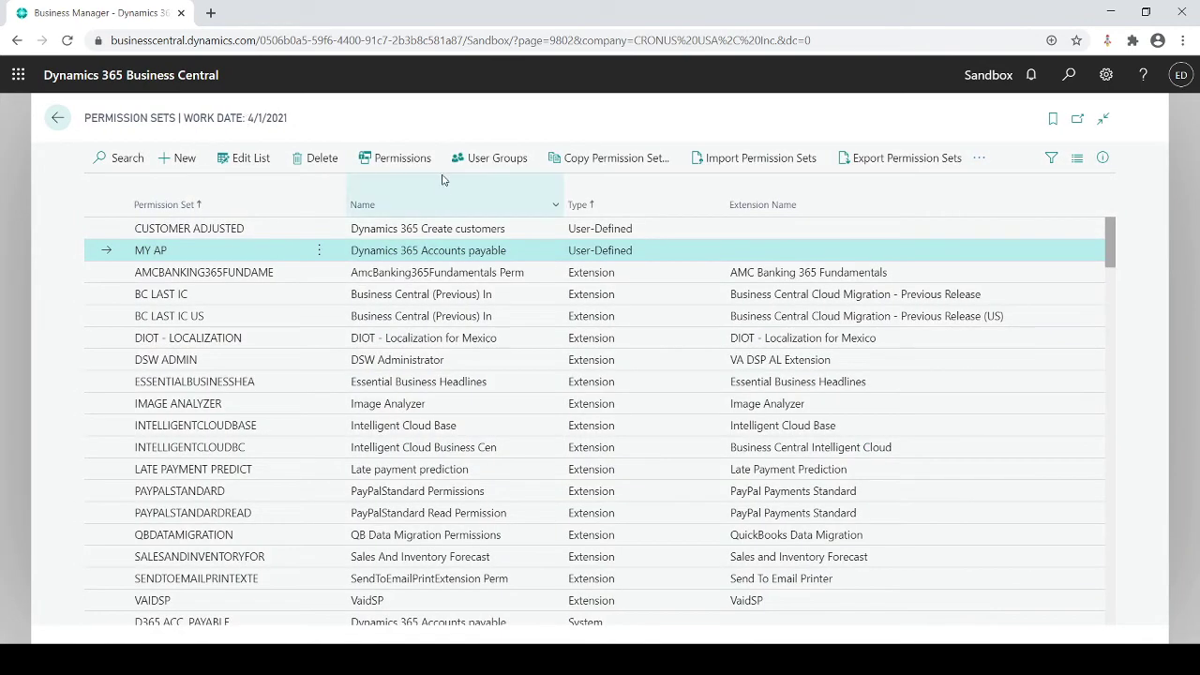
pyautogui.press('Escape')
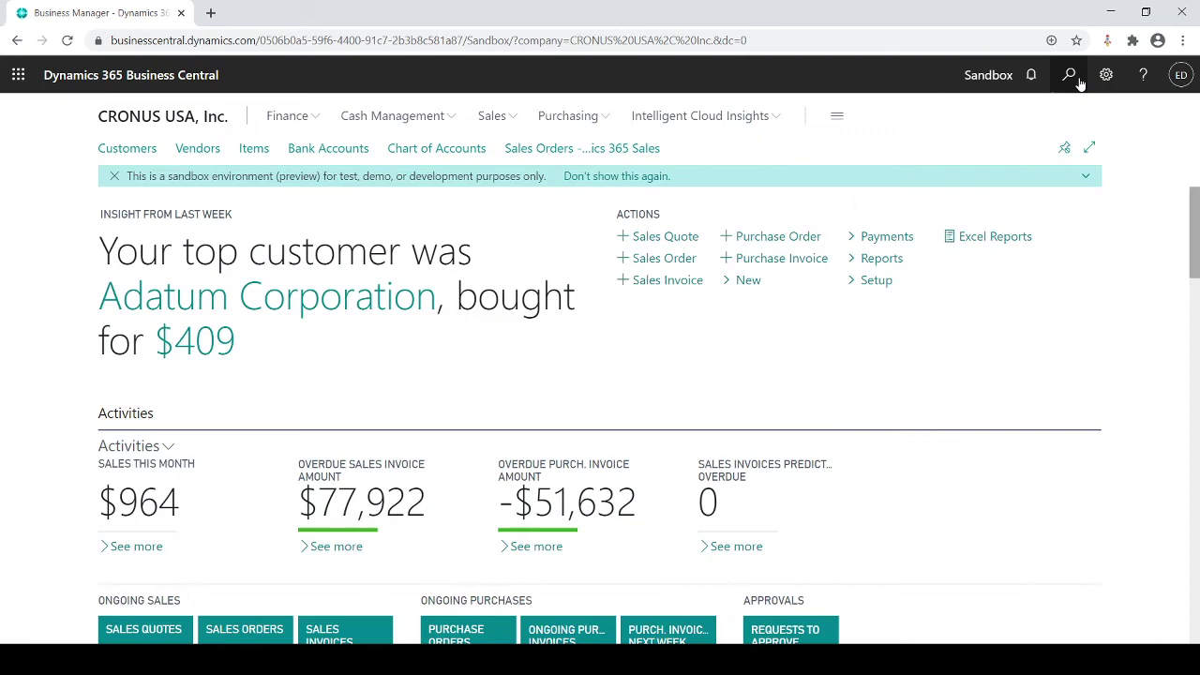
pyautogui.click(1074, 82)
pyautogui.write('users')
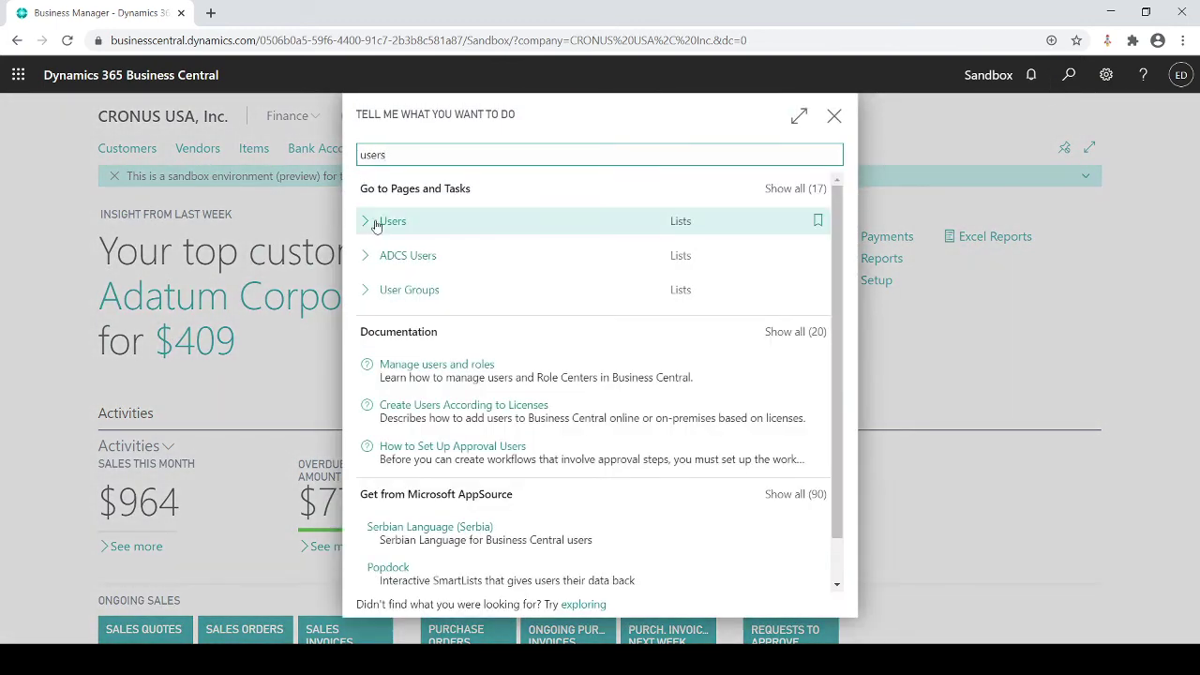
pyautogui.click(379, 225)
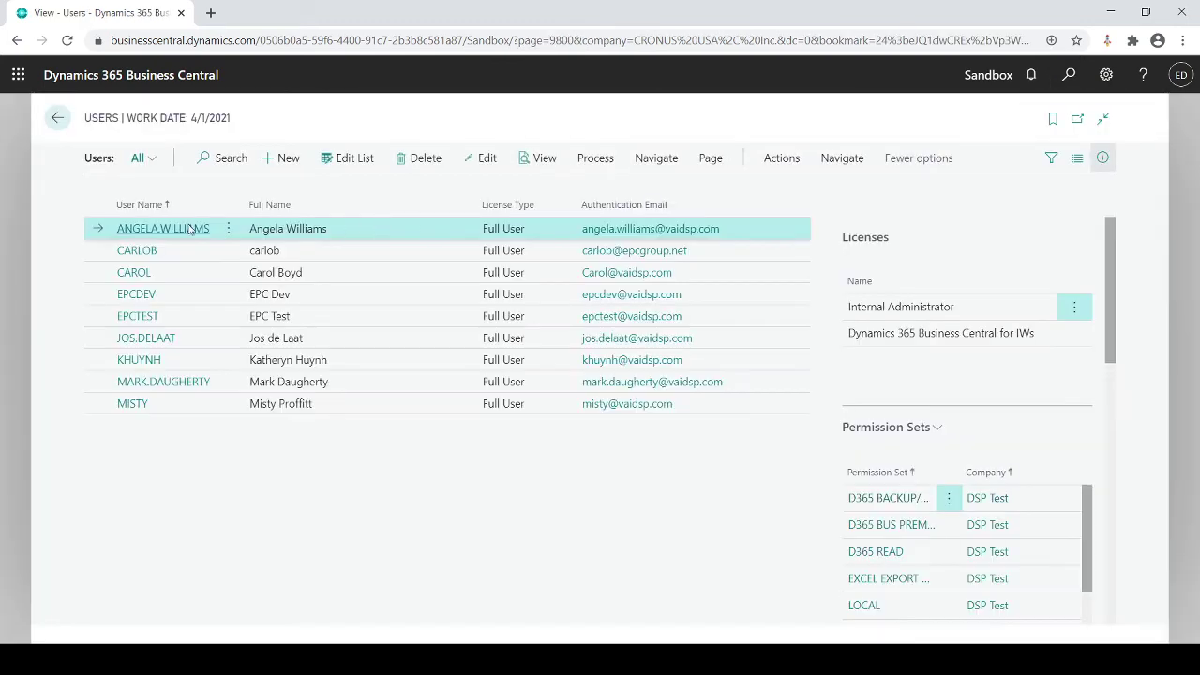
pyautogui.click(136, 250)
# Step: Assign the MY GROUP user group to the user on the existing CRONUS USA, Inc. line of the user card
pyautogui.scroll(-5, 141, 319)
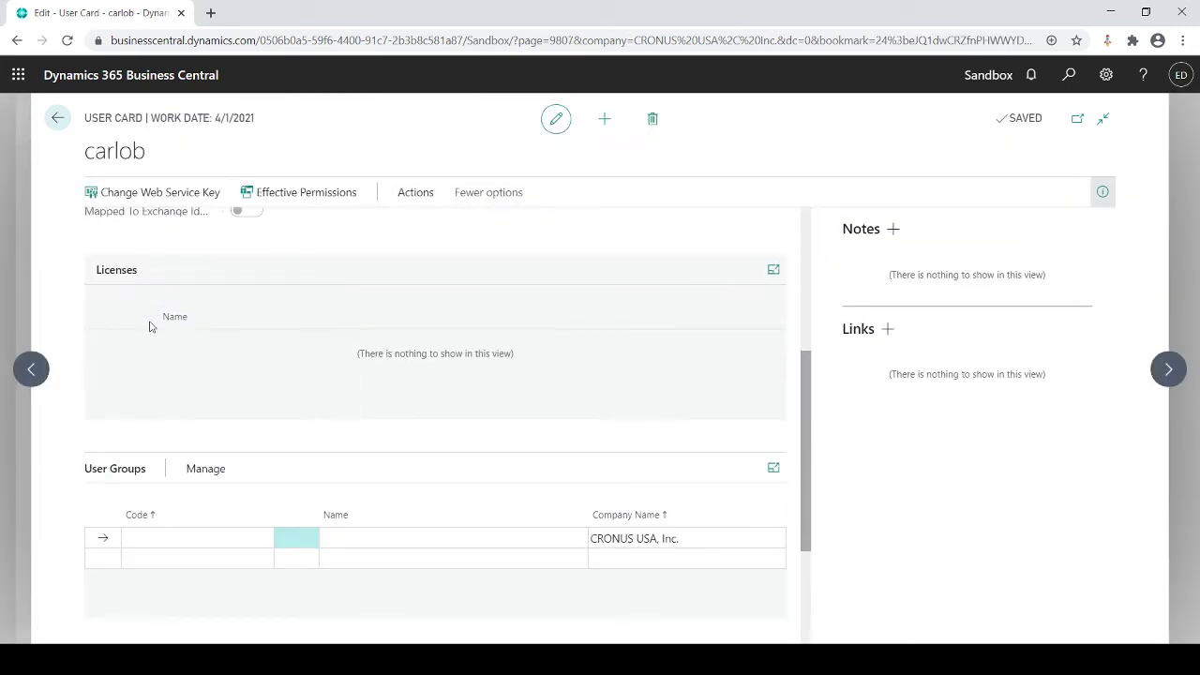
pyautogui.scroll(-2, 135, 356)
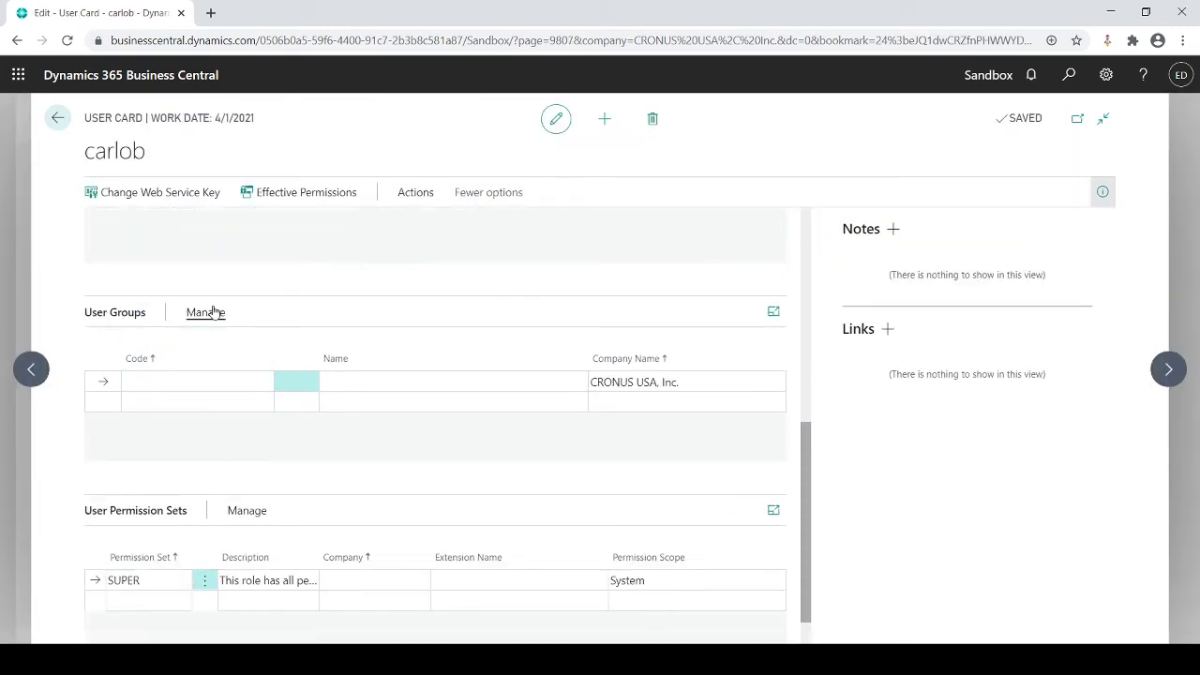
pyautogui.click(217, 373)
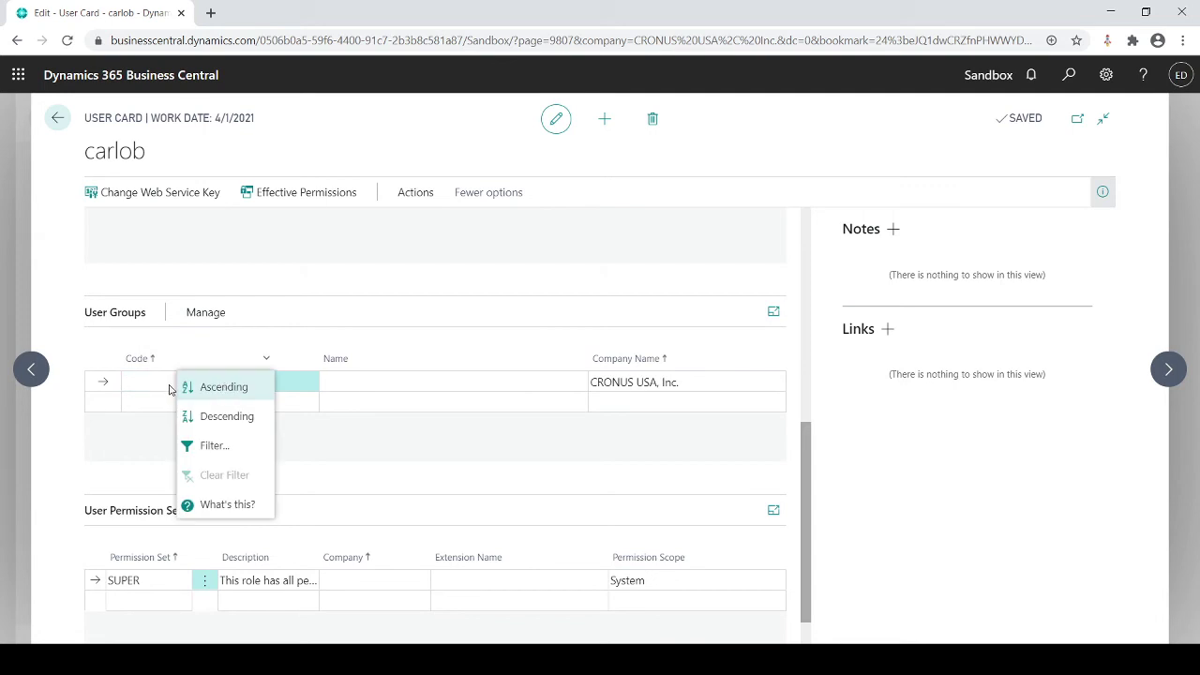
pyautogui.click(232, 385)
pyautogui.click(254, 384)
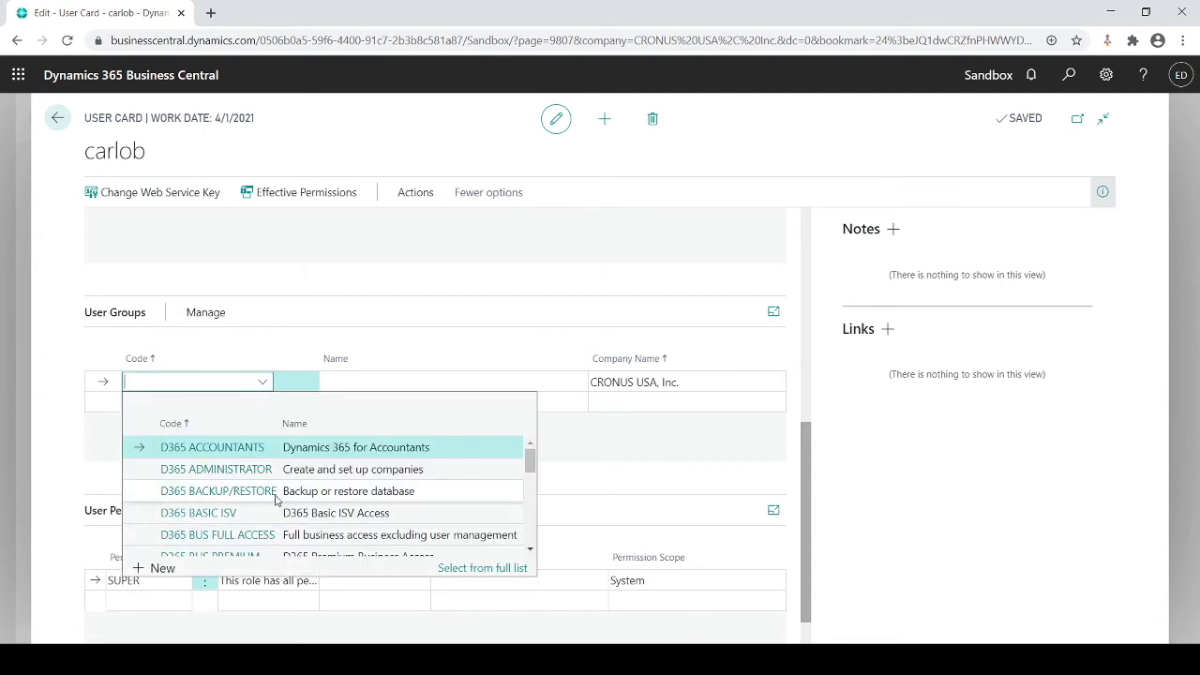
pyautogui.scroll(-3, 276, 500)
pyautogui.scroll(5, 277, 499)
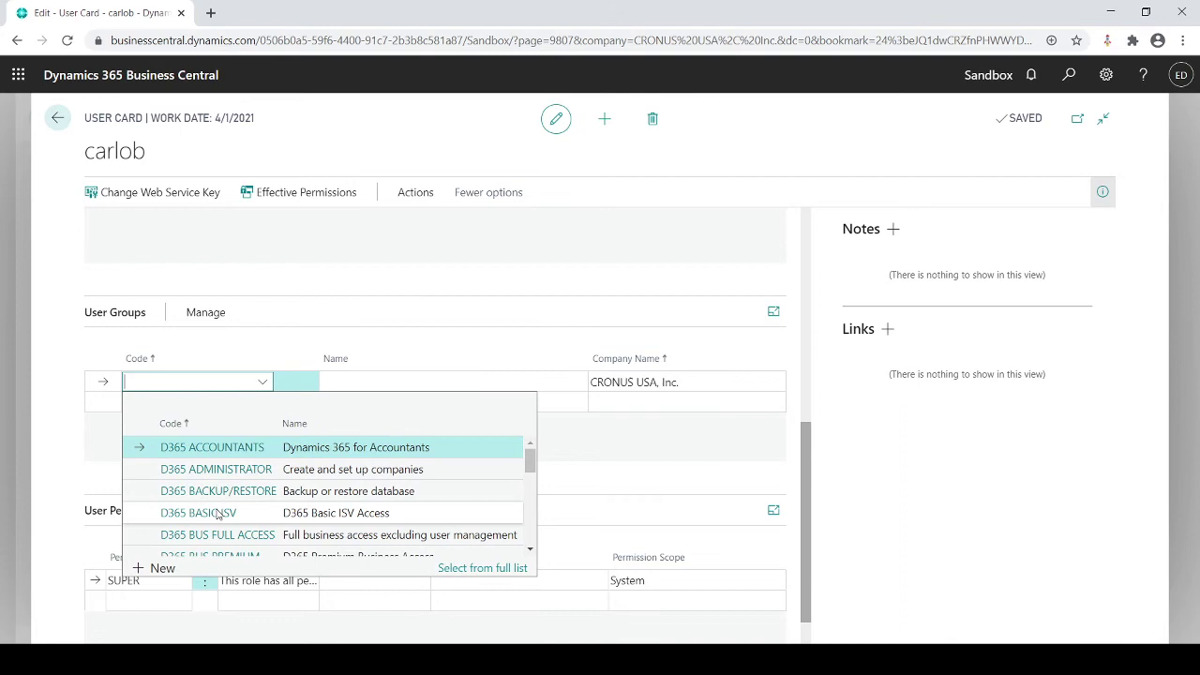
pyautogui.scroll(-10, 210, 515)
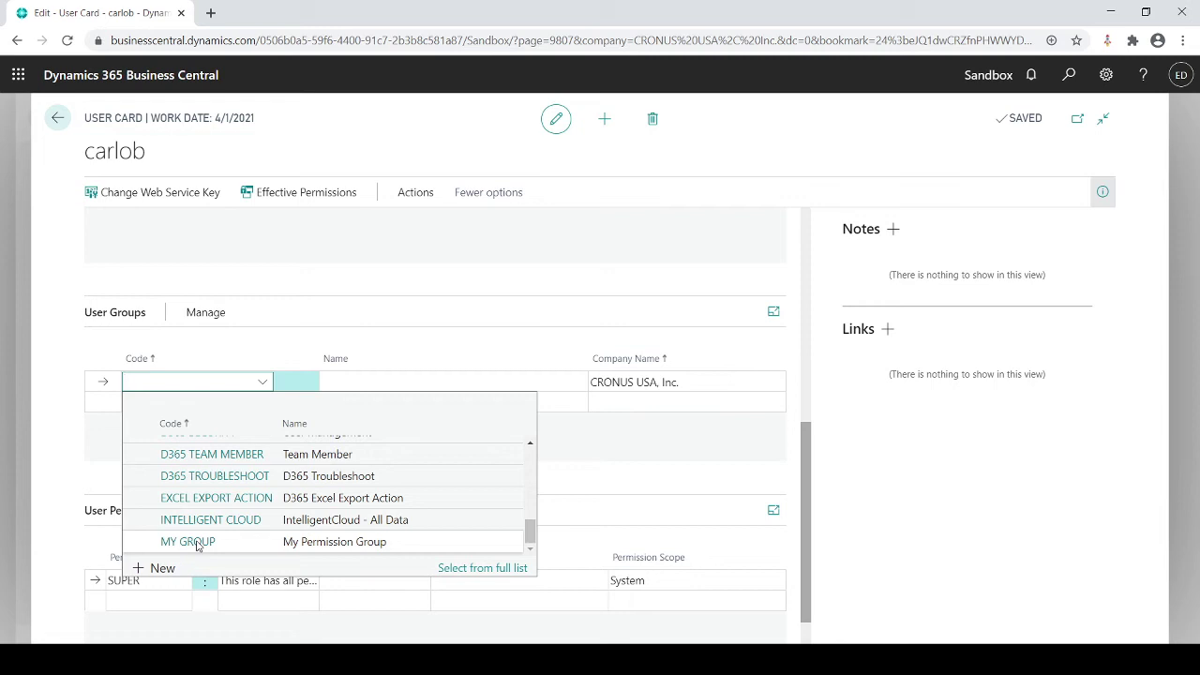
pyautogui.click(196, 542)
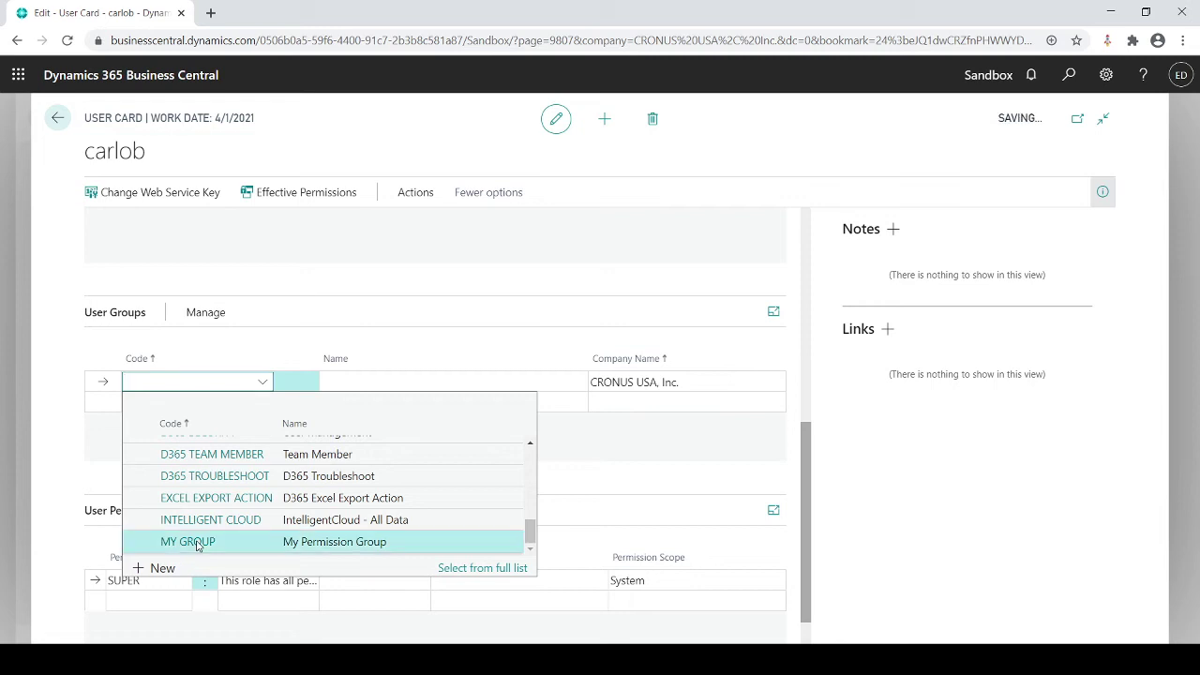
# Step: Commit the MY GROUP line so its permission sets apply to the user, and return to the Users list
pyautogui.scroll(-1, 296, 452)
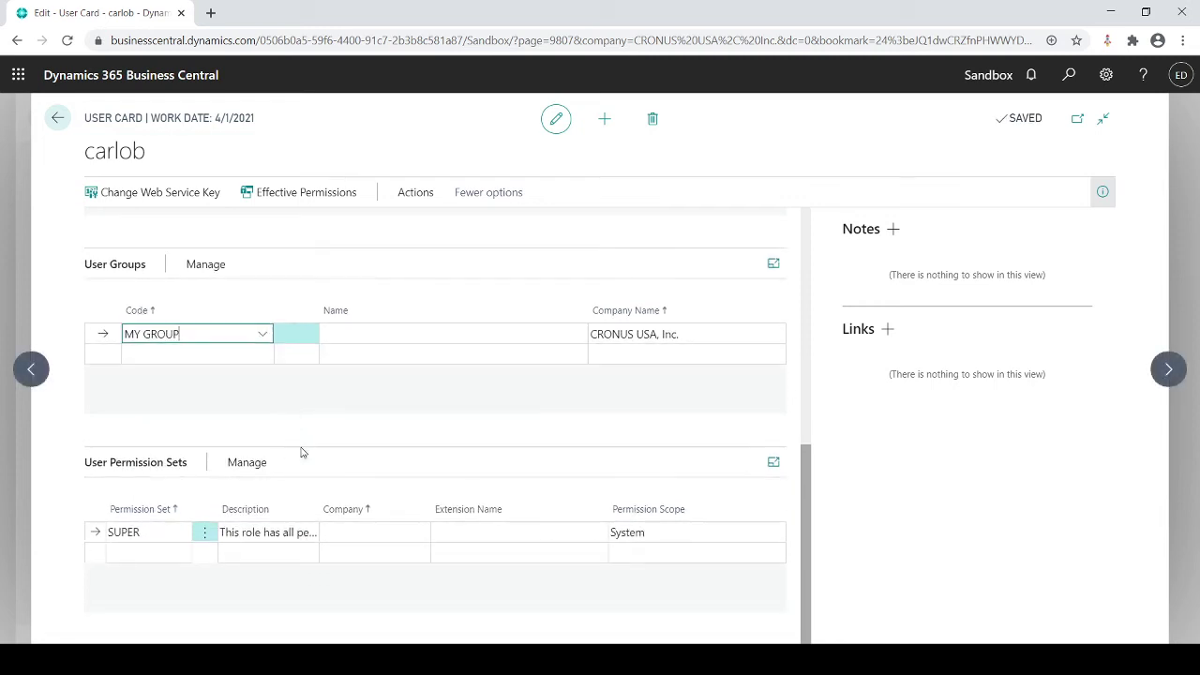
pyautogui.click(409, 339)
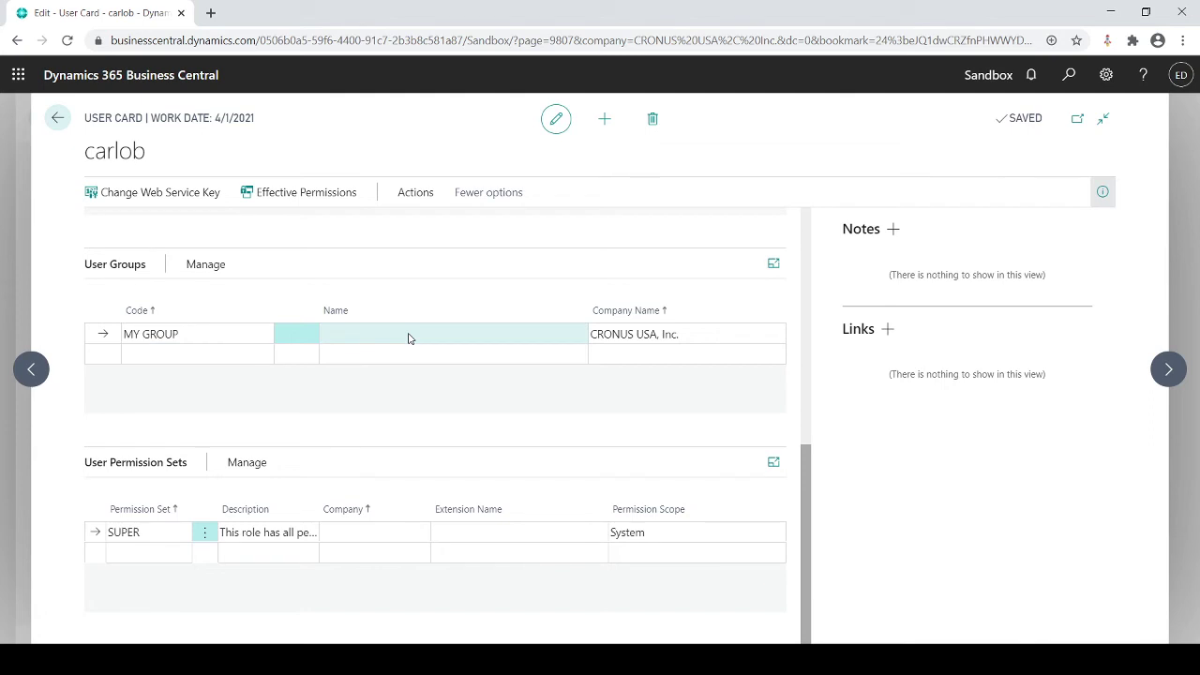
pyautogui.click(403, 354)
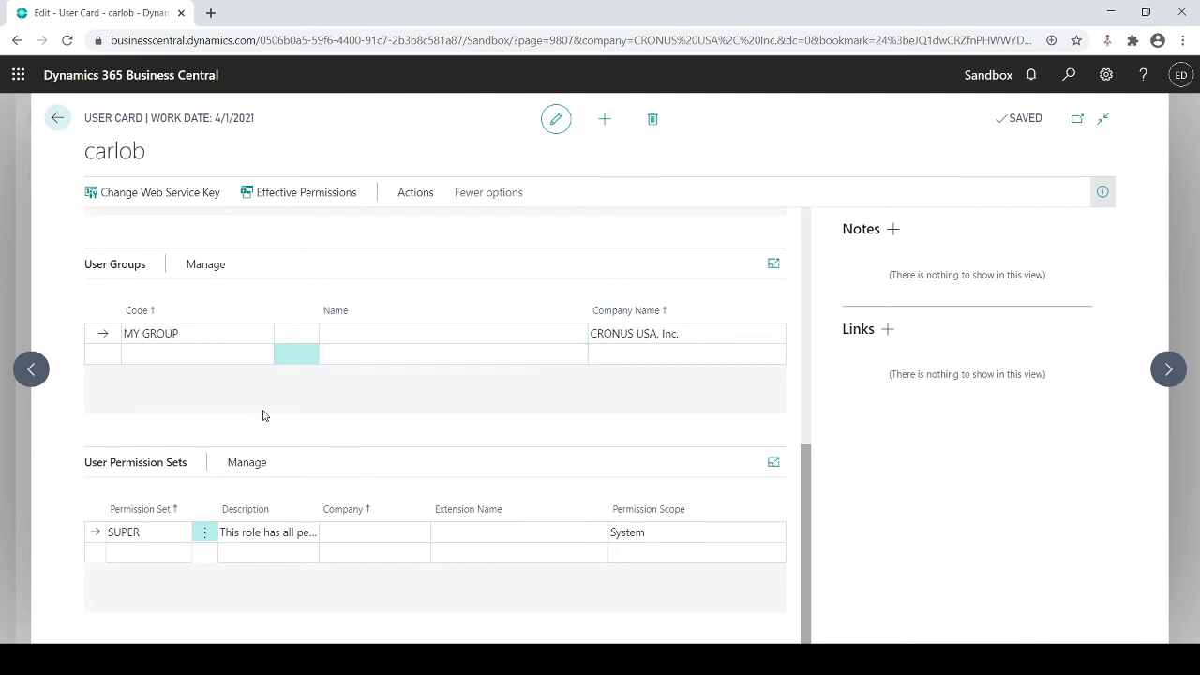
pyautogui.click(163, 336)
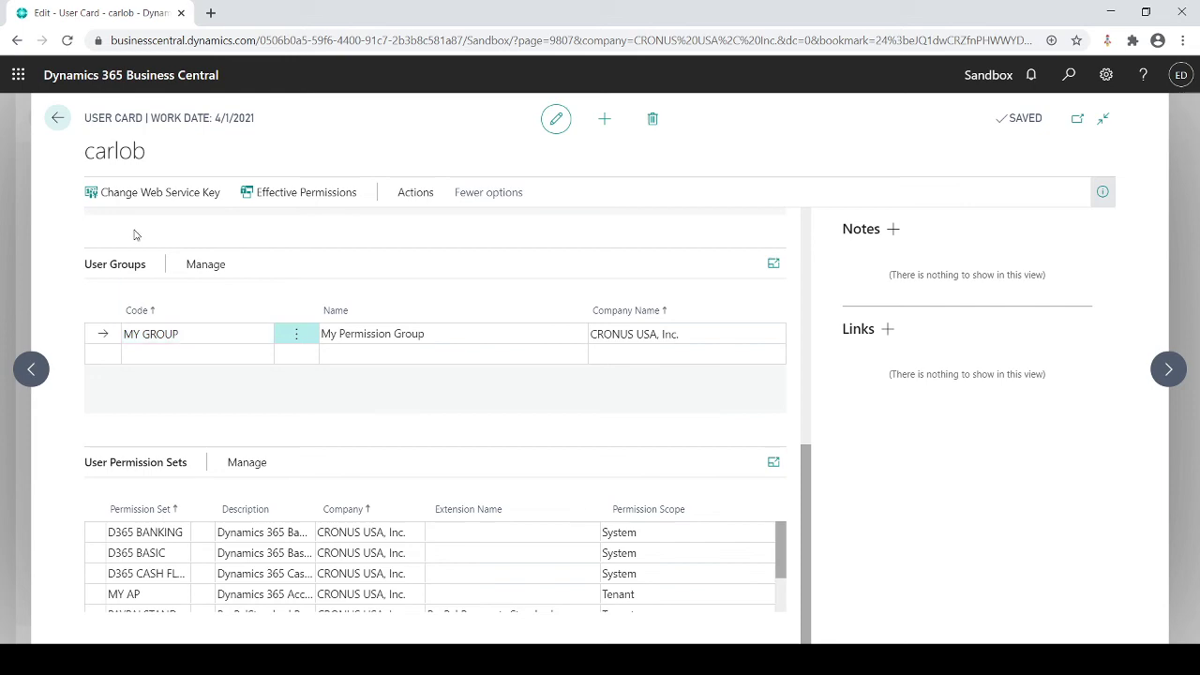
pyautogui.click(65, 127)
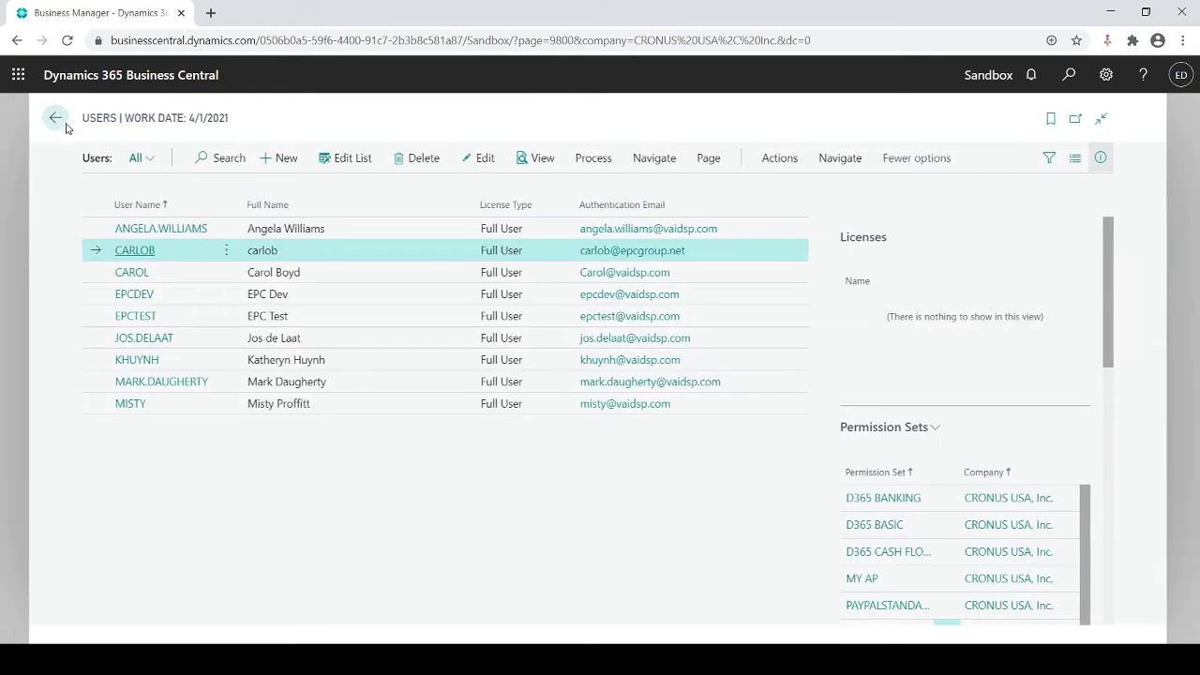
# Step: Return to the home page, find the User Groups page by searching for "user group", and open the MY GROUP member list
pyautogui.click(66, 127)
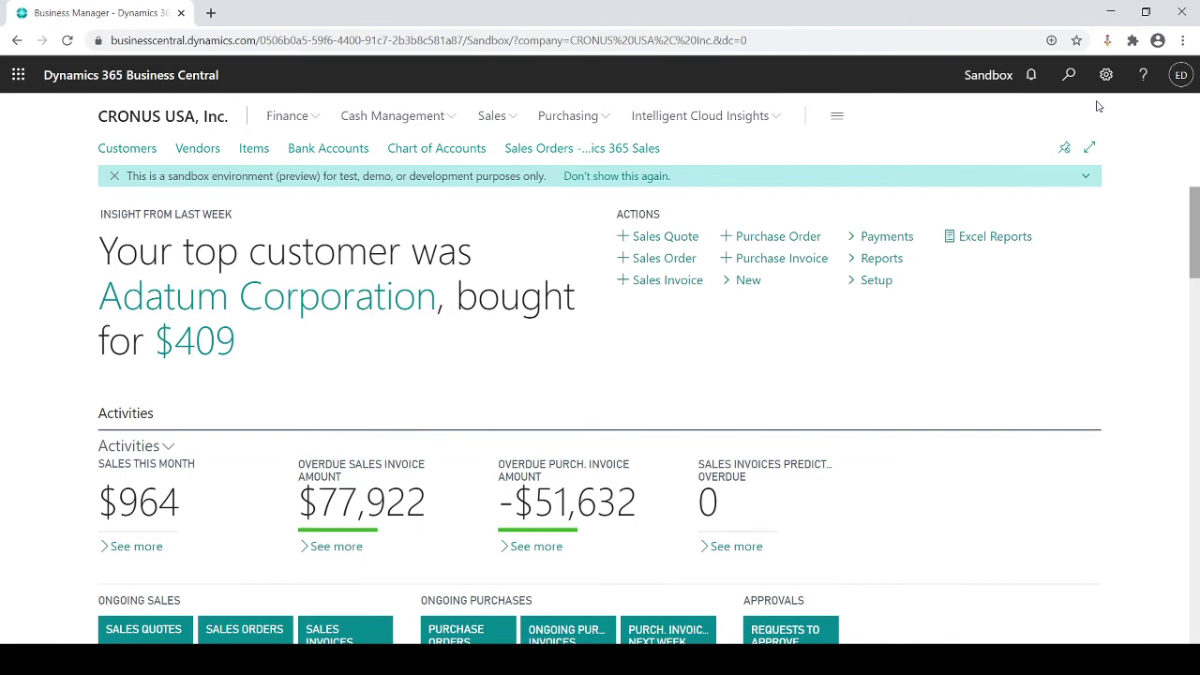
pyautogui.click(1071, 77)
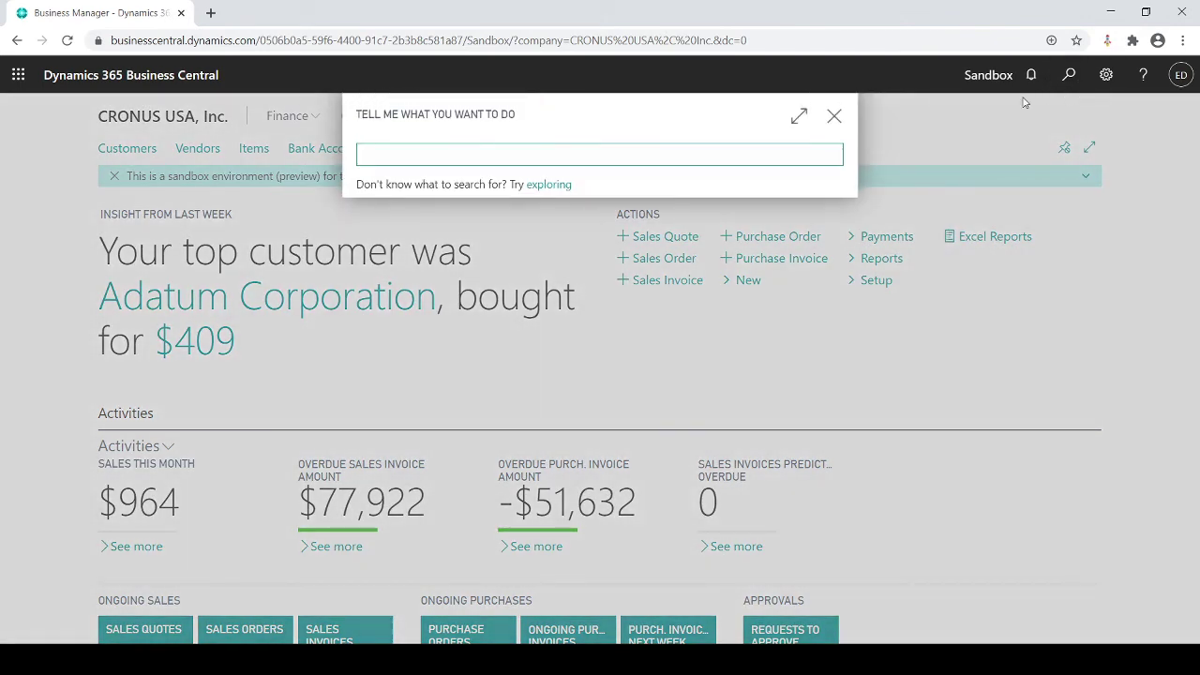
pyautogui.write('user group')
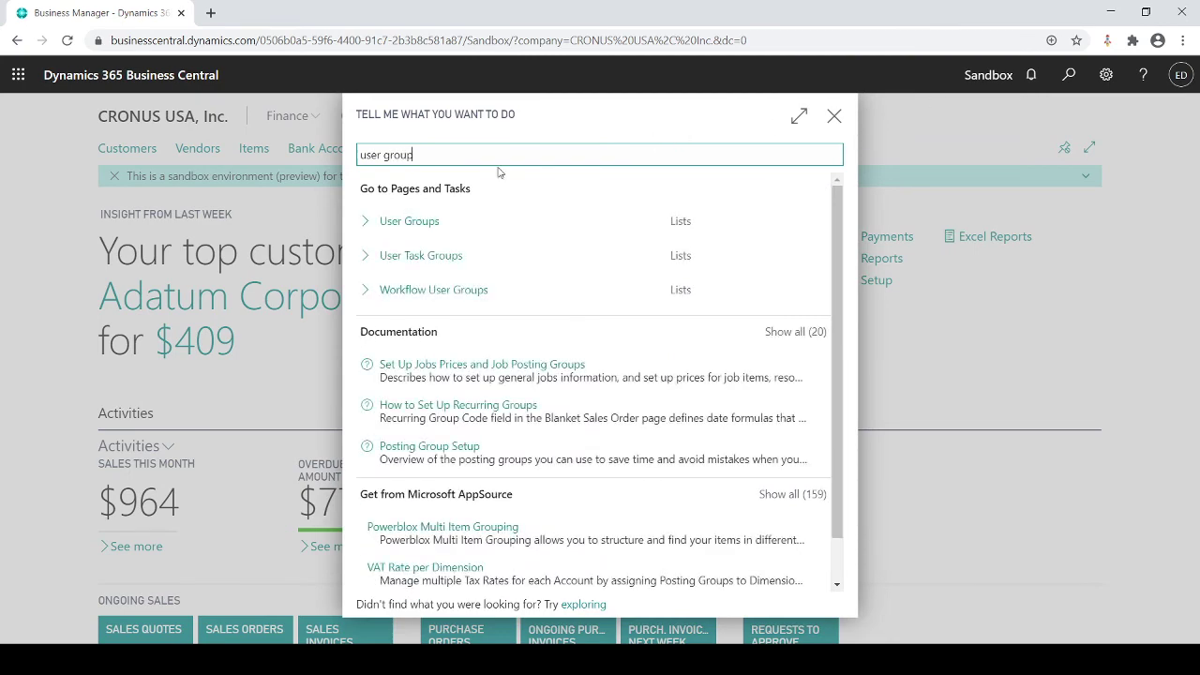
pyautogui.click(411, 225)
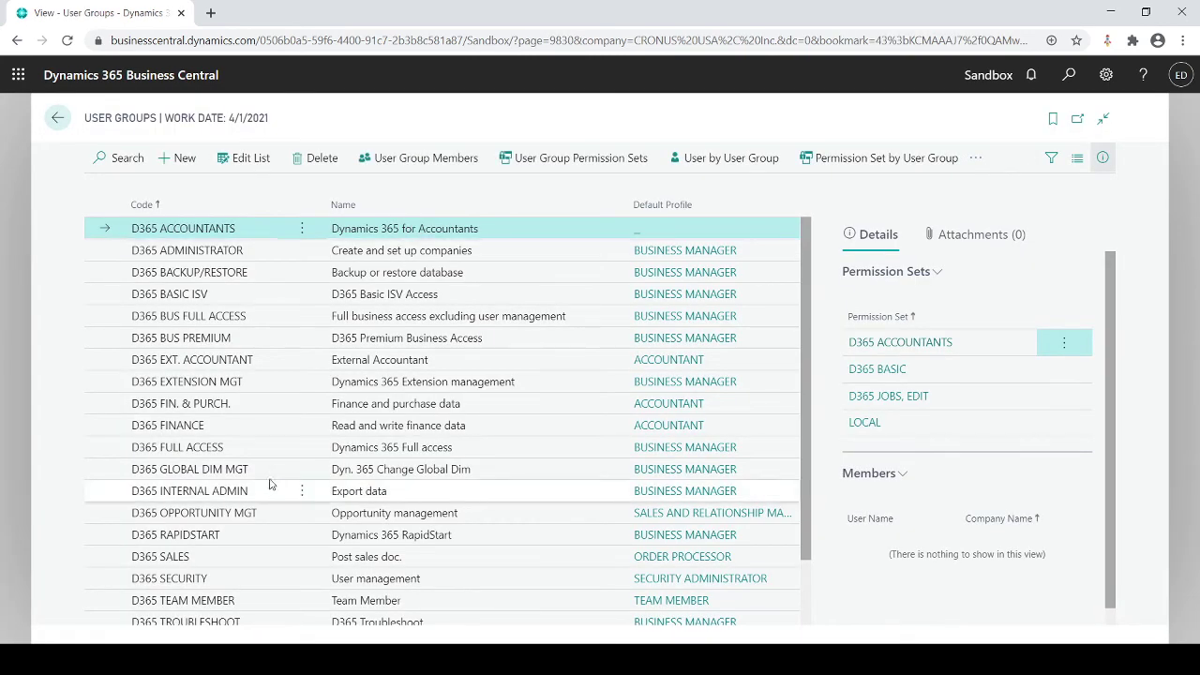
pyautogui.scroll(-2, 228, 442)
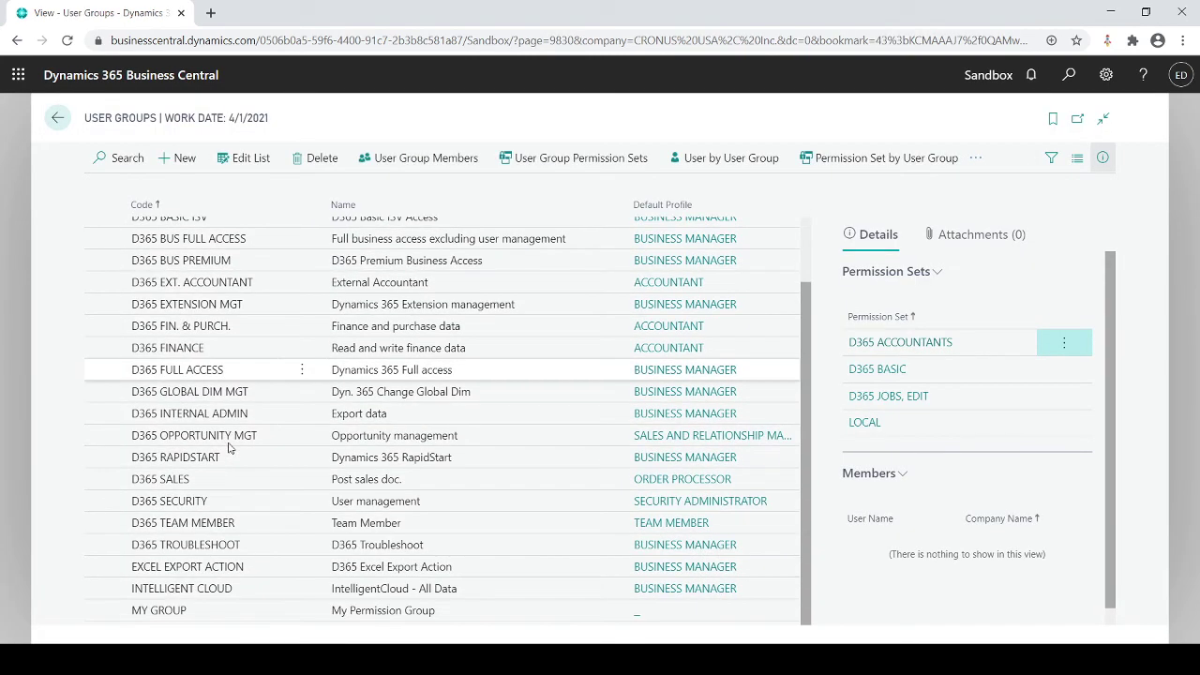
pyautogui.click(192, 610)
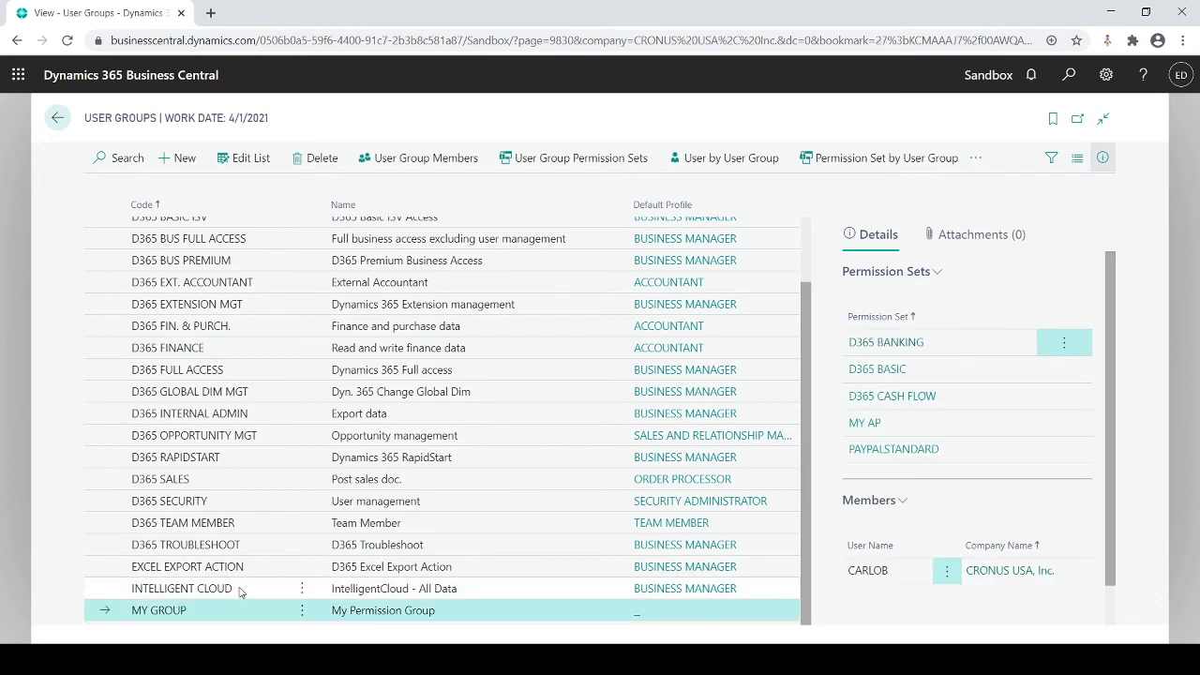
pyautogui.click(462, 159)
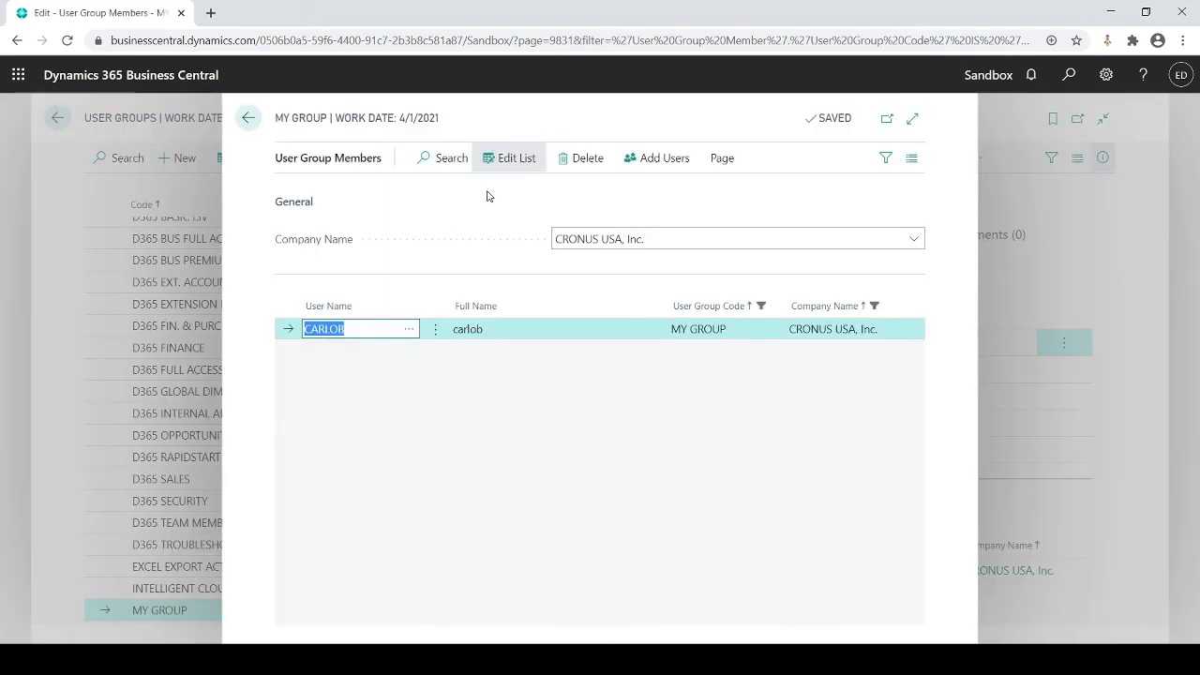
# Step: Add the EPCTEST and EPCDEV users as members of MY GROUP and return to the user groups list
pyautogui.click(643, 159)
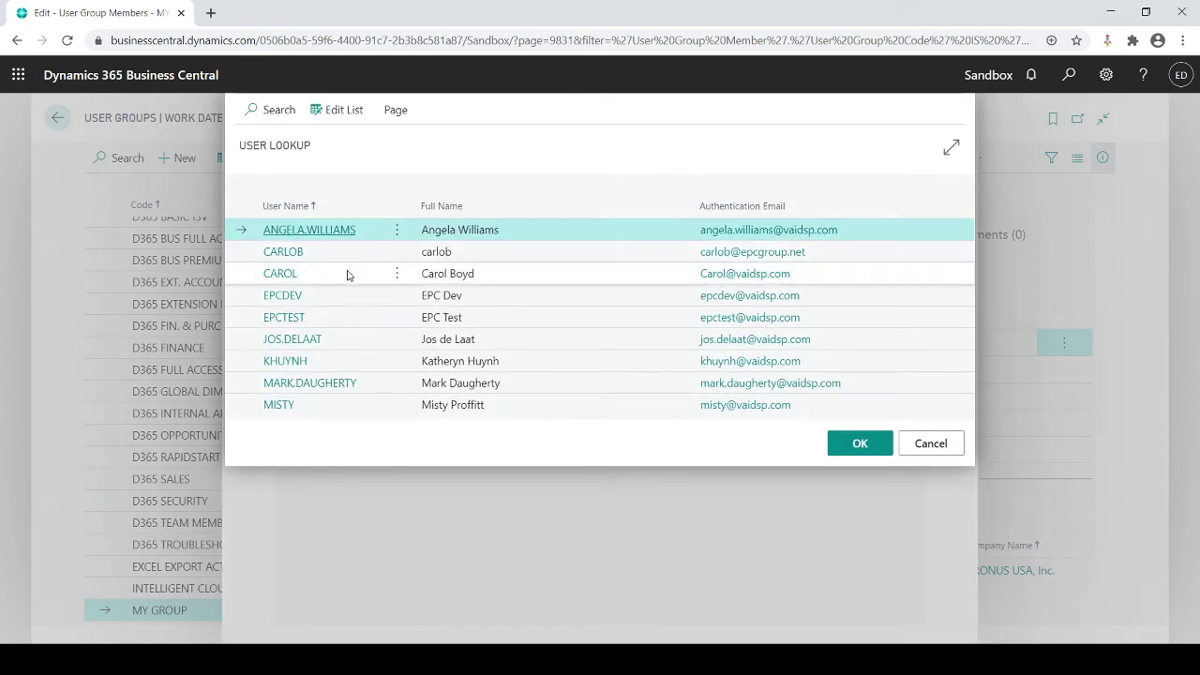
pyautogui.click(309, 322)
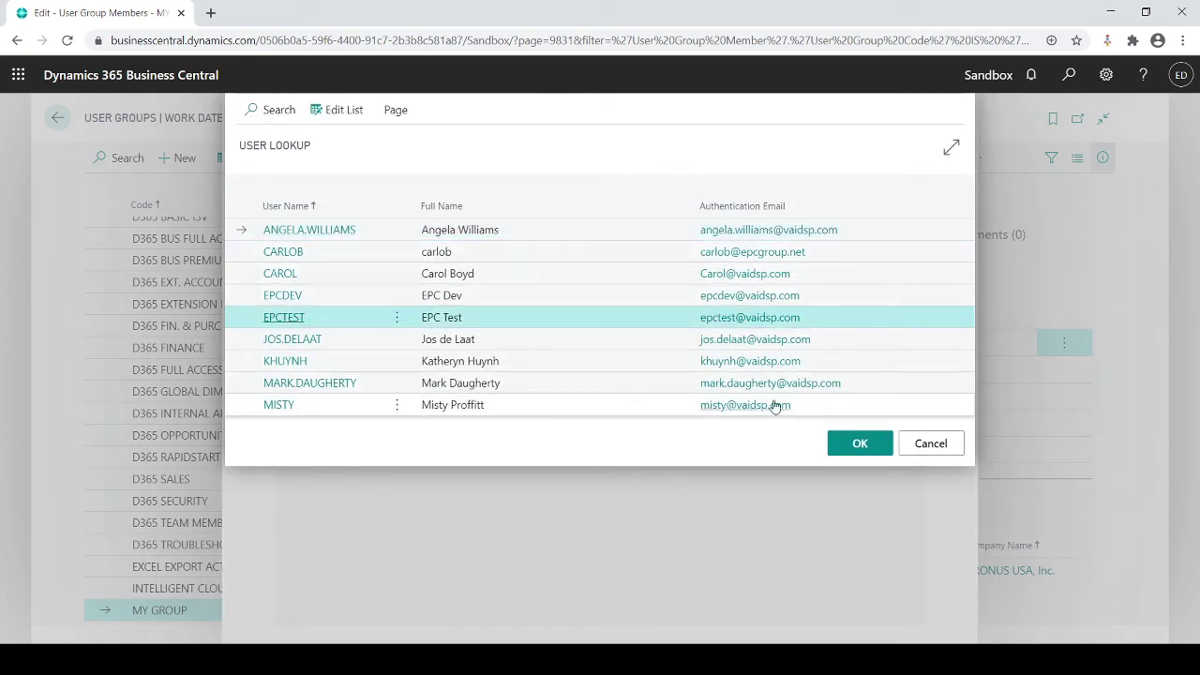
pyautogui.click(848, 442)
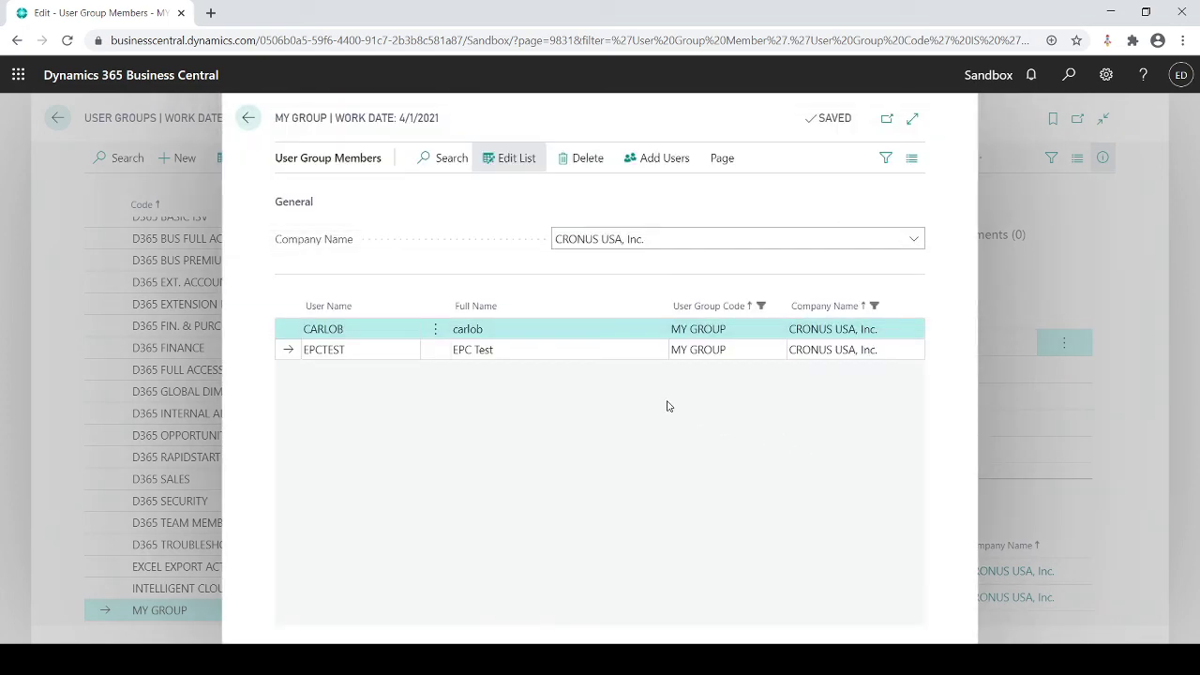
pyautogui.click(680, 159)
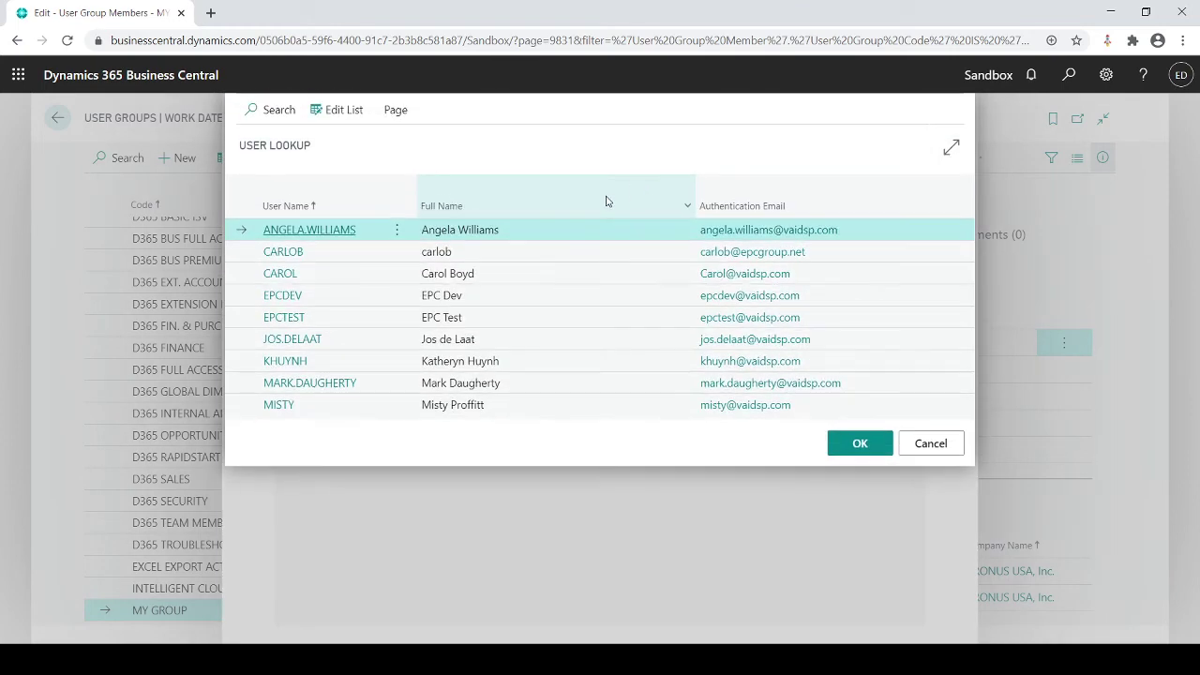
pyautogui.click(494, 298)
pyautogui.click(840, 448)
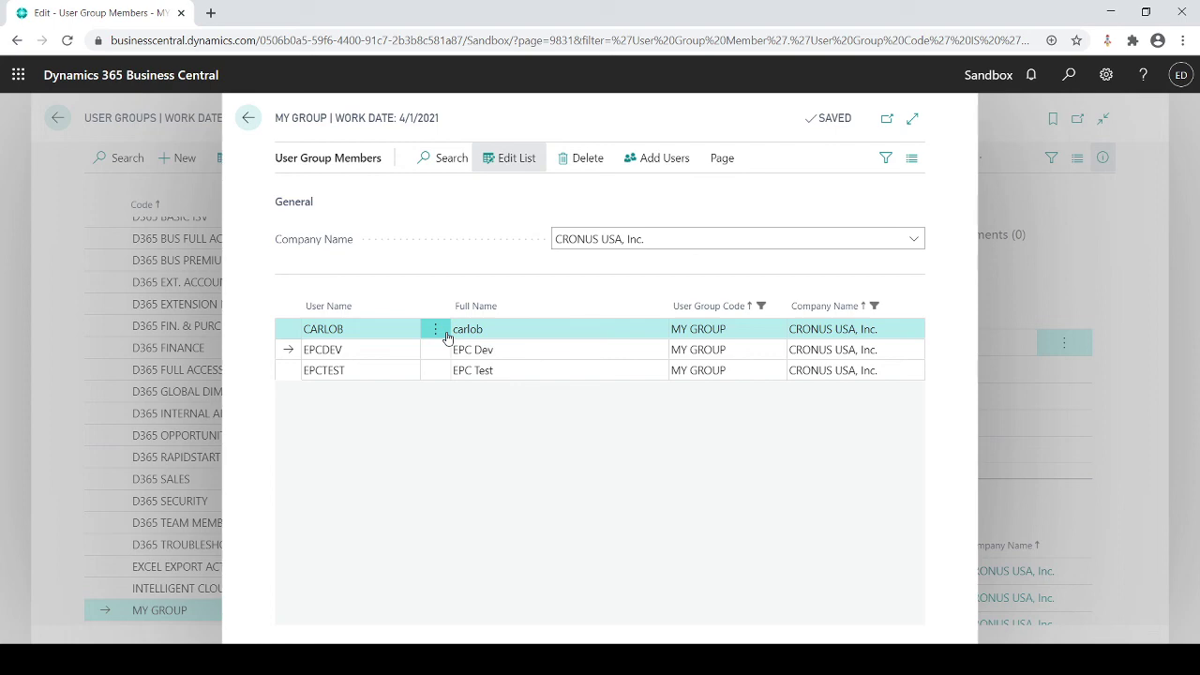
pyautogui.click(248, 118)
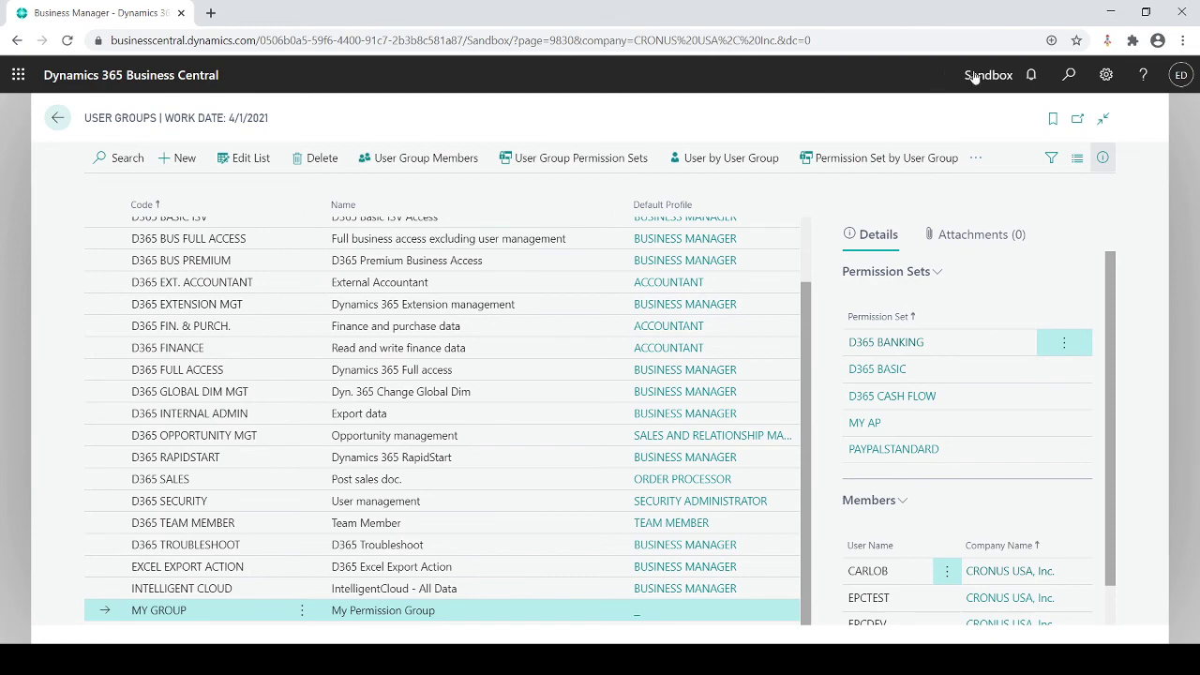
# Step: Find the Users page by searching for "users", open the EPCDEV user's card, and review its assigned user groups
pyautogui.click(1069, 75)
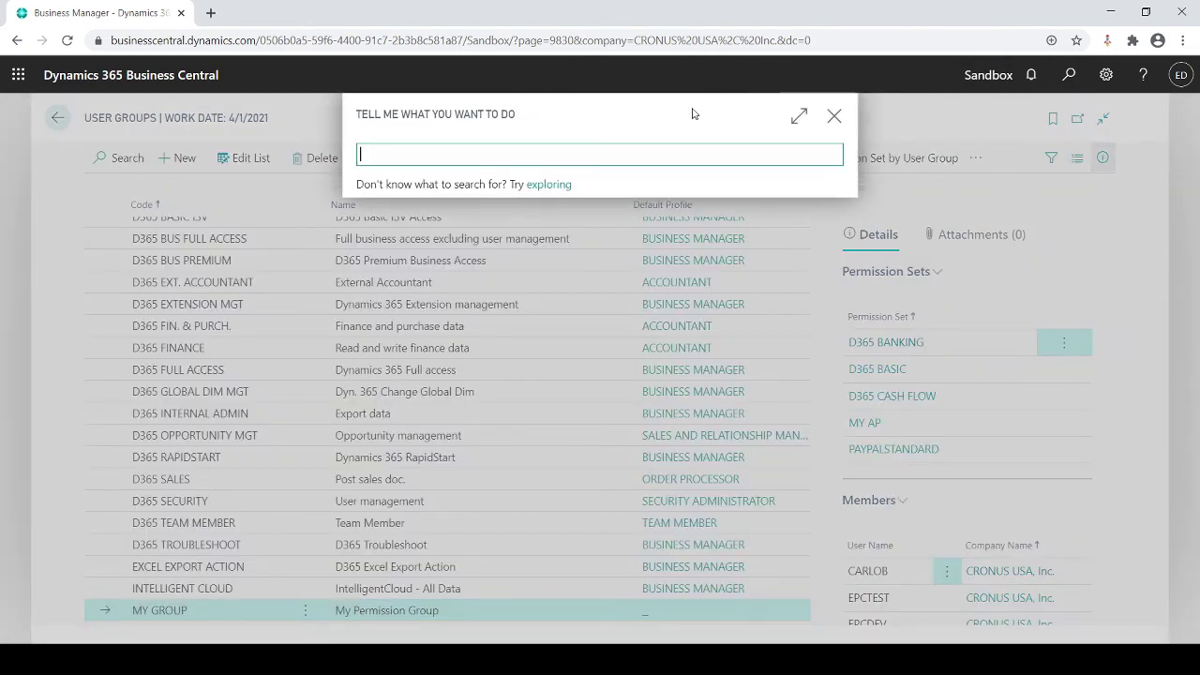
pyautogui.write('users')
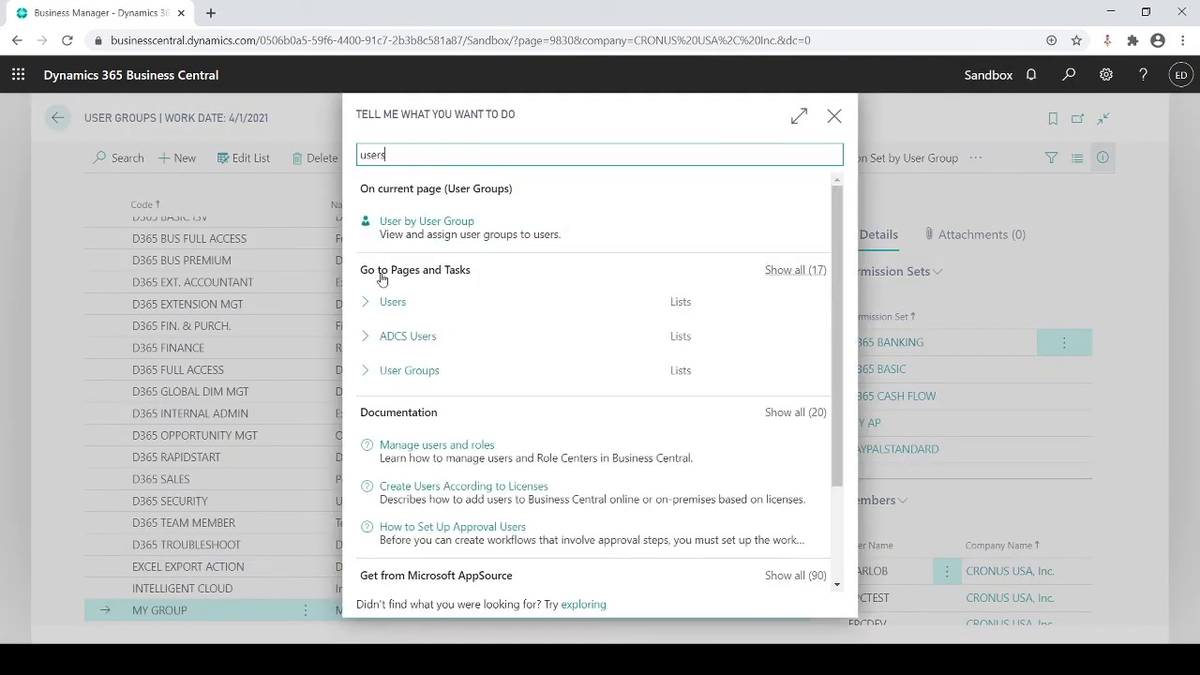
pyautogui.click(386, 304)
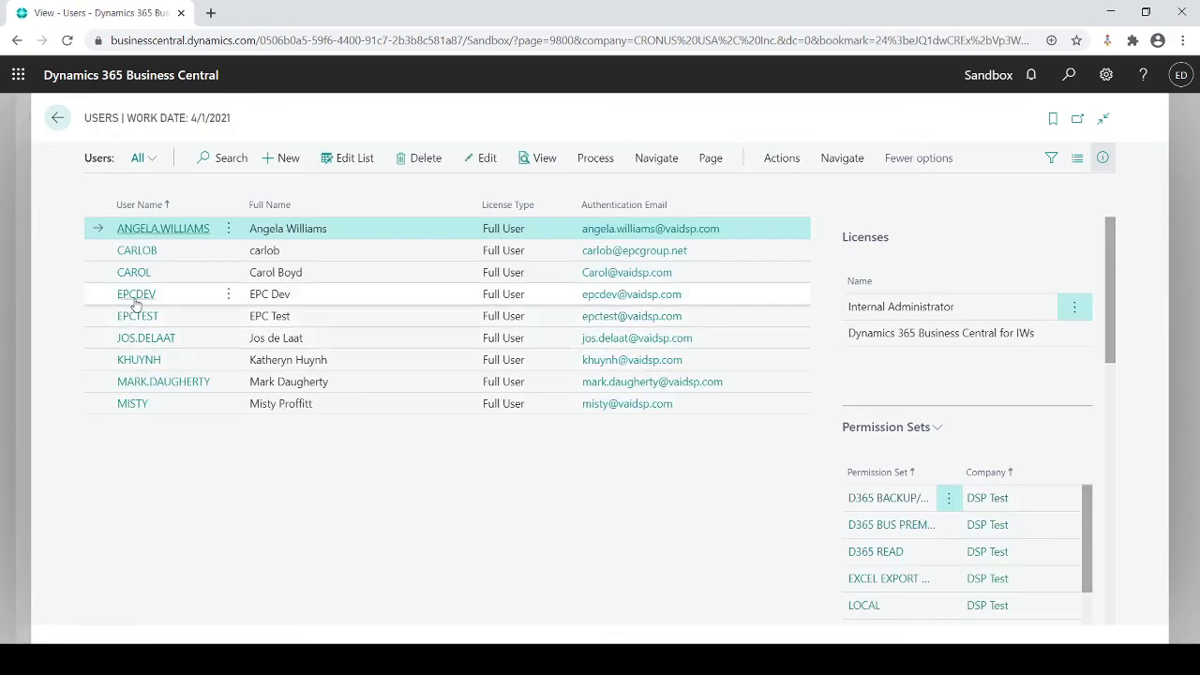
pyautogui.click(135, 300)
pyautogui.scroll(-4, 300, 422)
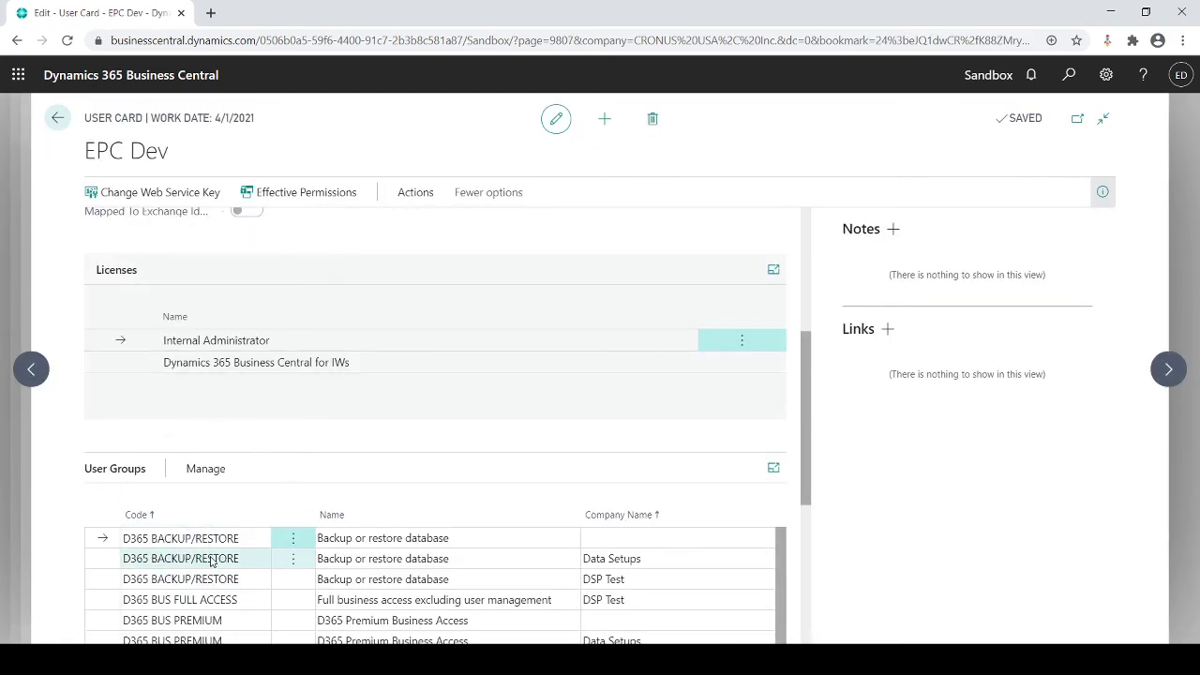
pyautogui.scroll(-3, 212, 559)
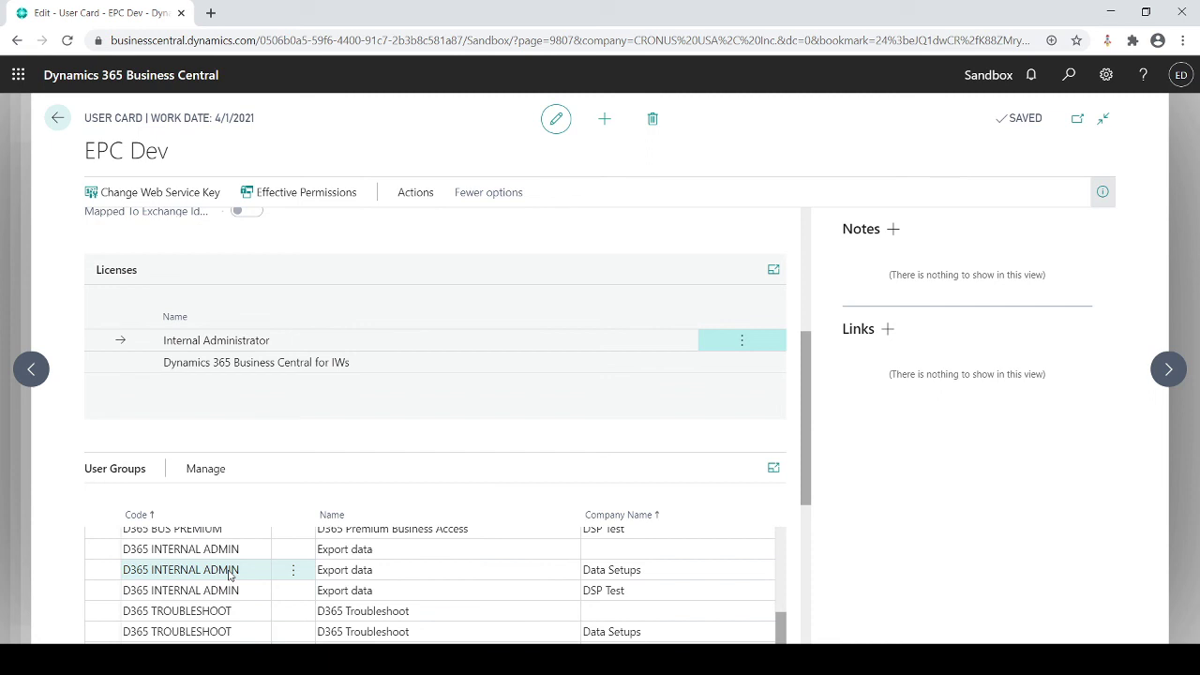
pyautogui.scroll(3, 229, 575)
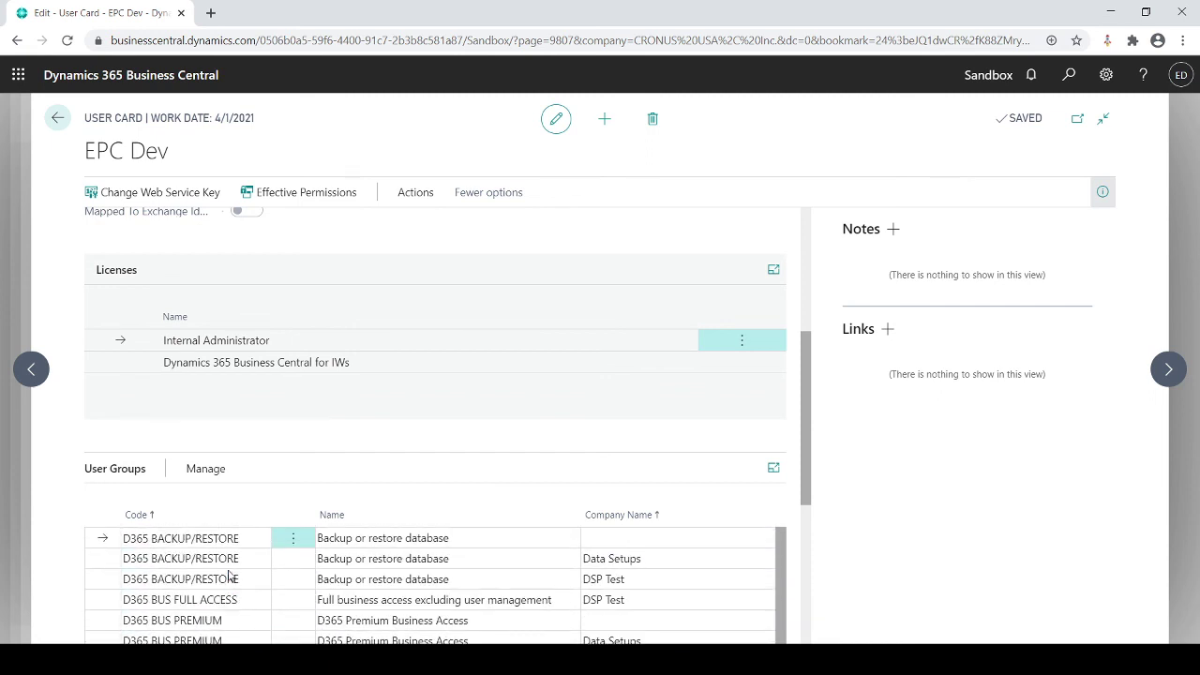